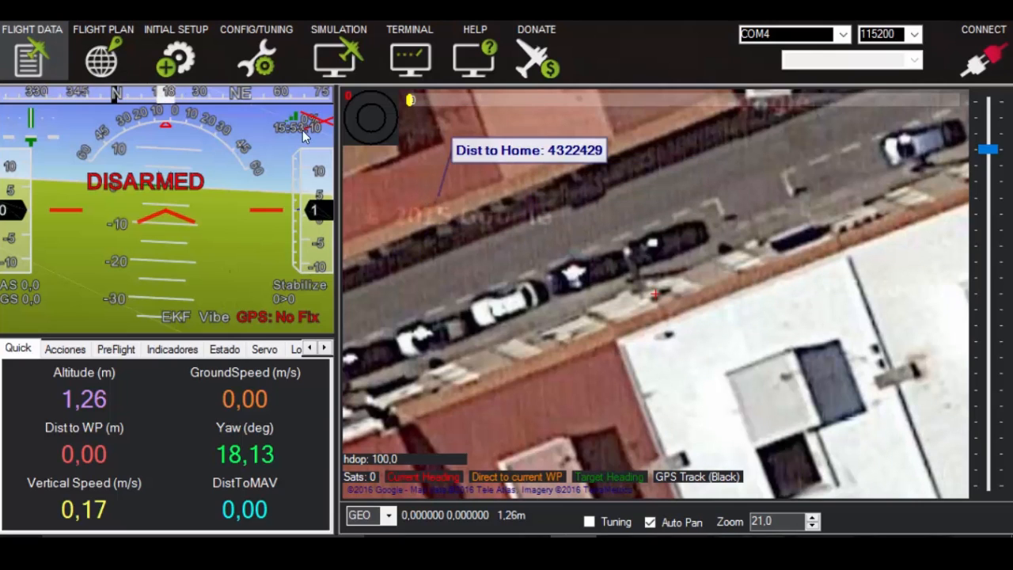
- Open the flight planning view and locate the sandy clearing in central Spain on the satellite map
{"action": "left_click", "coordinate": [119, 55]}
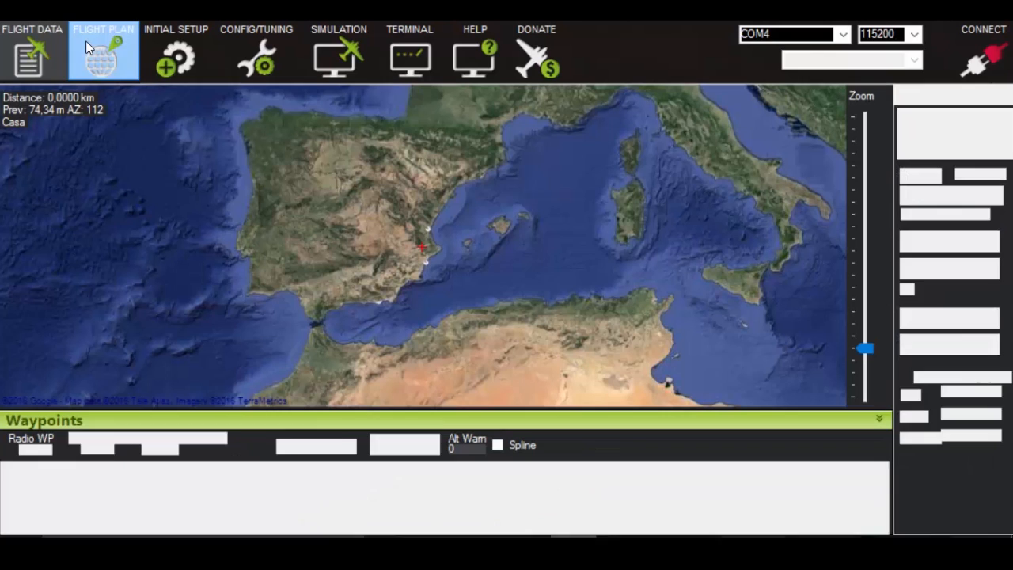
{"action": "scroll", "coordinate": [353, 226], "scroll_direction": "down", "scroll_amount": 3}
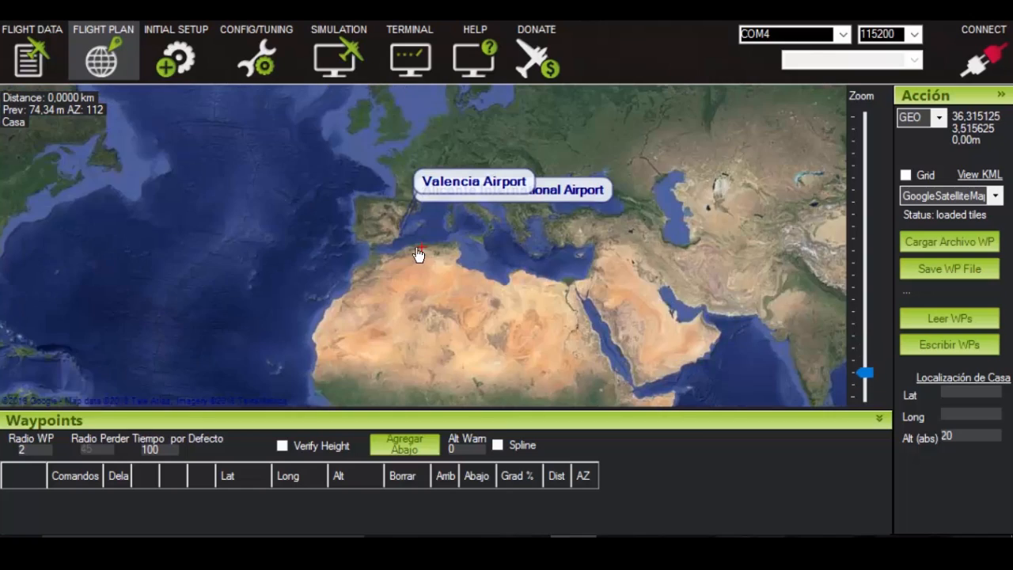
{"action": "scroll", "coordinate": [445, 250], "scroll_direction": "up", "scroll_amount": 3}
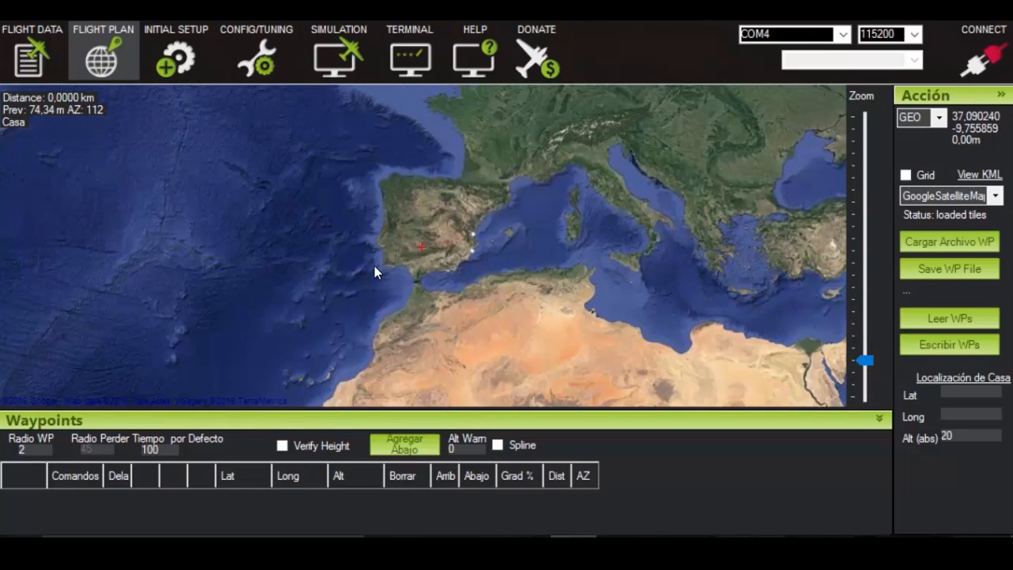
{"action": "scroll", "coordinate": [452, 255], "scroll_direction": "up", "scroll_amount": 2}
{"action": "scroll", "coordinate": [451, 254], "scroll_direction": "up", "scroll_amount": 4}
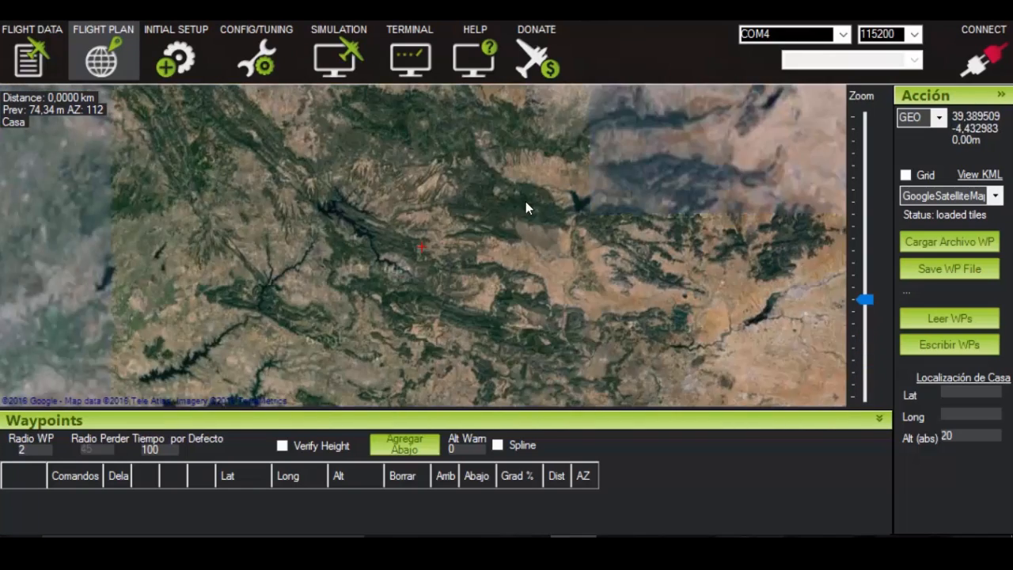
{"action": "scroll", "coordinate": [419, 247], "scroll_direction": "up", "scroll_amount": 4}
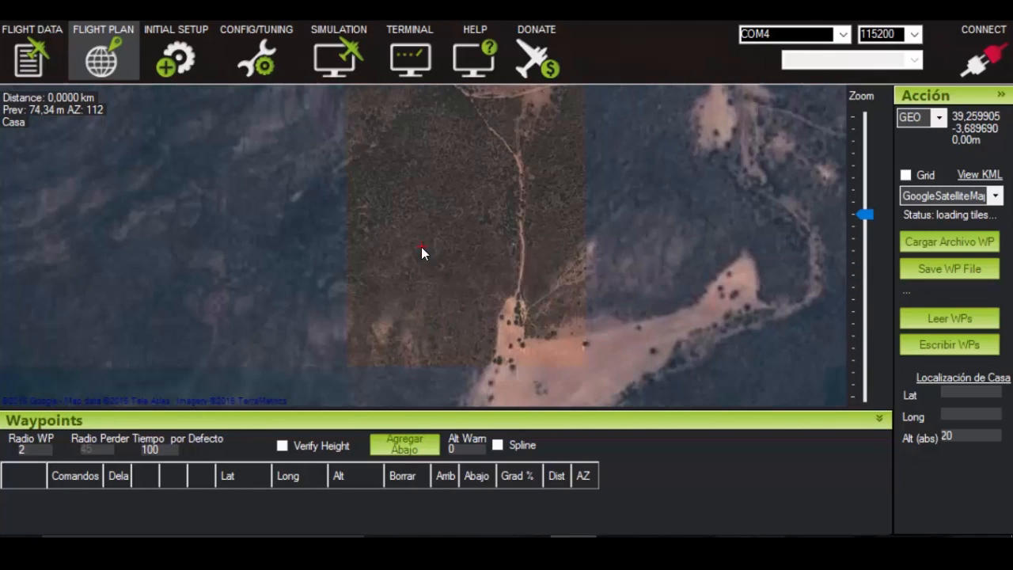
{"action": "left_click_drag", "start_coordinate": [516, 269], "coordinate": [346, 154]}
{"action": "scroll", "coordinate": [380, 190], "scroll_direction": "down", "scroll_amount": 1}
{"action": "left_click_drag", "start_coordinate": [440, 308], "coordinate": [417, 254]}
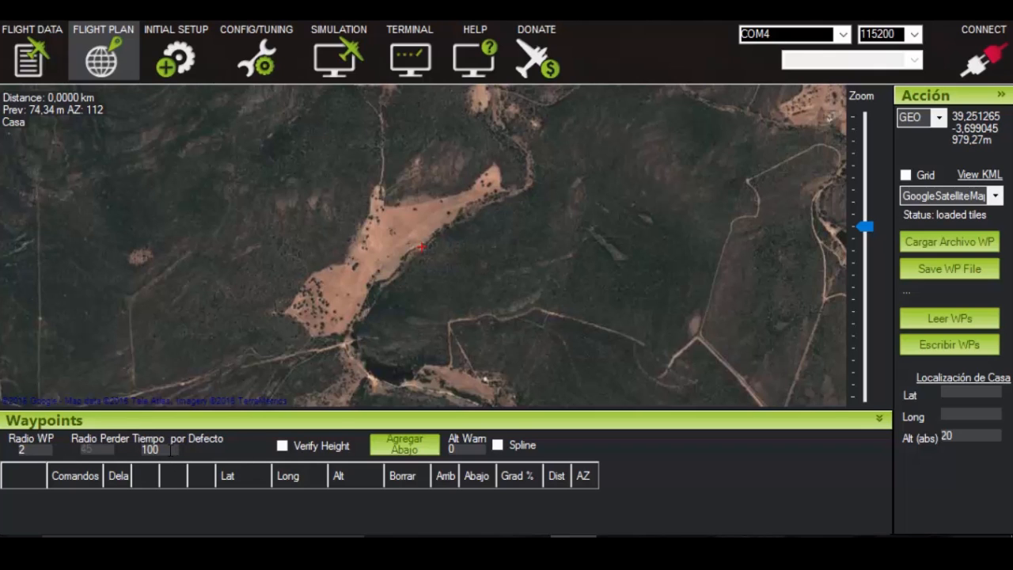
- Set the default altitude for new waypoints to 20
{"action": "double_click", "coordinate": [163, 450]}
{"action": "type", "text": "20"}
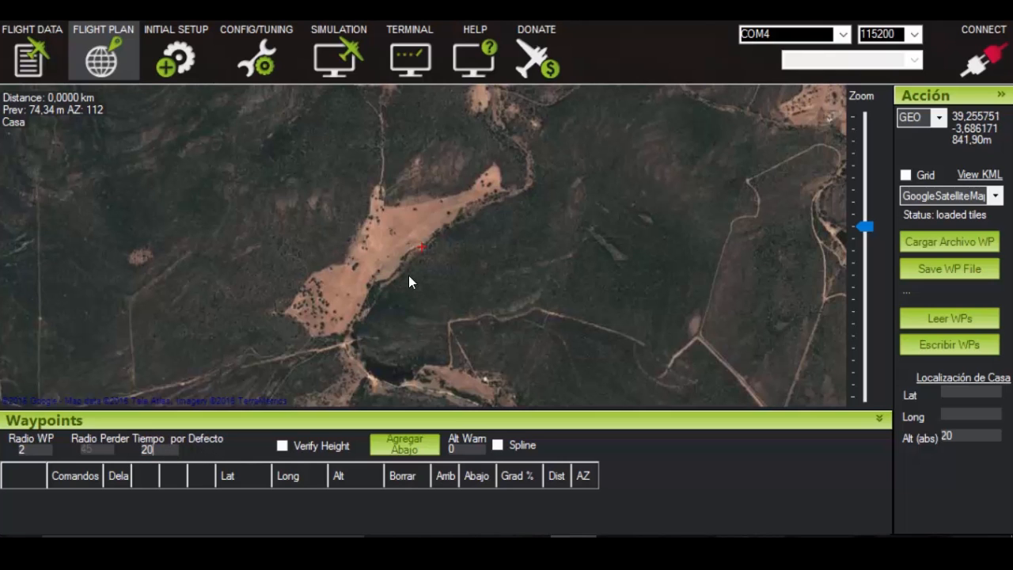
- Place the first mission point in the northern part of the sandy clearing and set its command to TAKEOFF
{"action": "scroll", "coordinate": [408, 276], "scroll_direction": "up", "scroll_amount": 1}
{"action": "scroll", "coordinate": [427, 242], "scroll_direction": "down", "scroll_amount": 1}
{"action": "left_click_drag", "start_coordinate": [449, 232], "coordinate": [438, 252]}
{"action": "scroll", "coordinate": [438, 252], "scroll_direction": "up", "scroll_amount": 1}
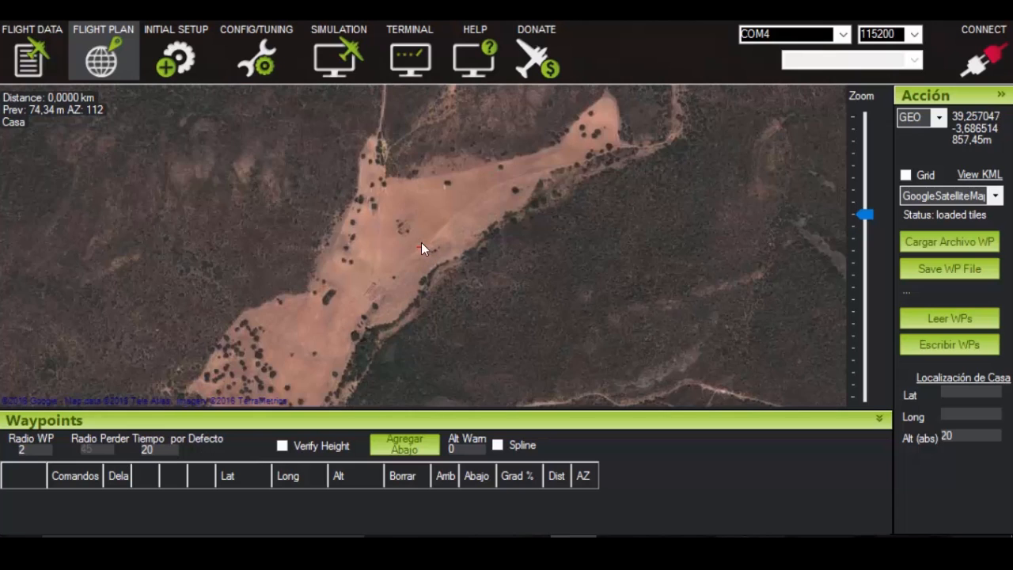
{"action": "left_click_drag", "start_coordinate": [428, 208], "coordinate": [426, 171]}
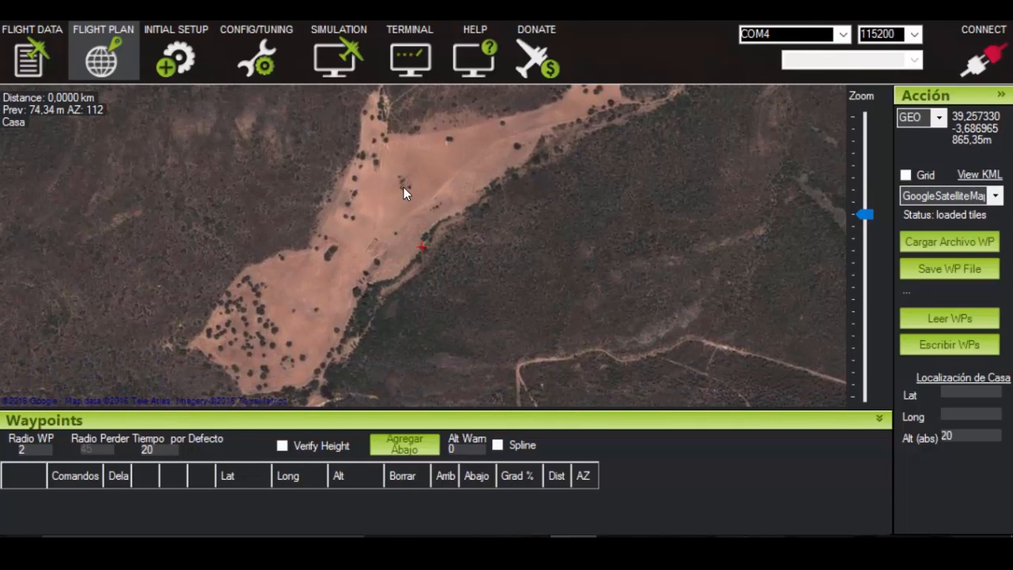
{"action": "scroll", "coordinate": [405, 269], "scroll_direction": "down", "scroll_amount": 1}
{"action": "scroll", "coordinate": [426, 251], "scroll_direction": "up", "scroll_amount": 1}
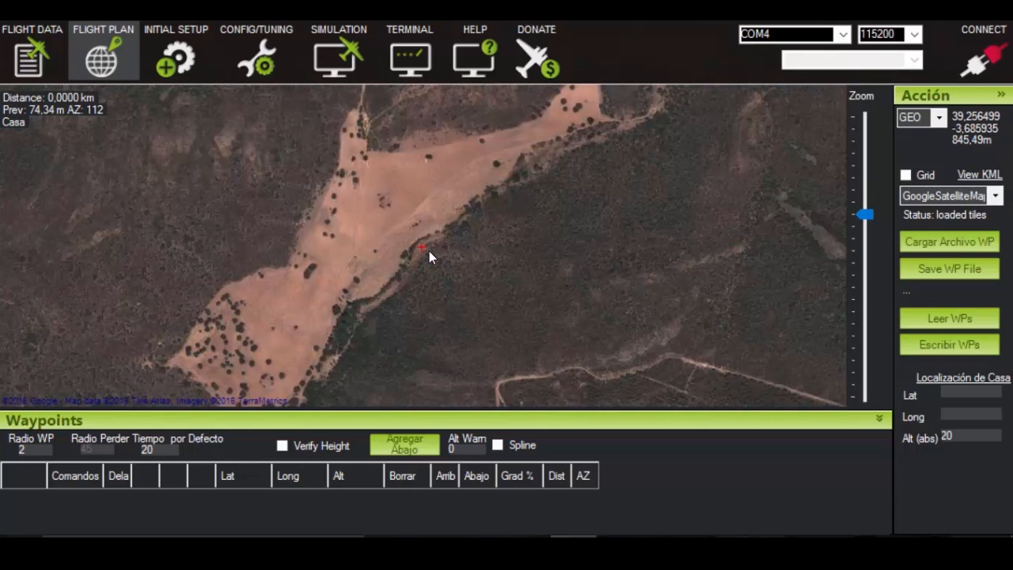
{"action": "left_click_drag", "start_coordinate": [419, 243], "coordinate": [421, 247]}
{"action": "scroll", "coordinate": [421, 247], "scroll_direction": "down", "scroll_amount": 1}
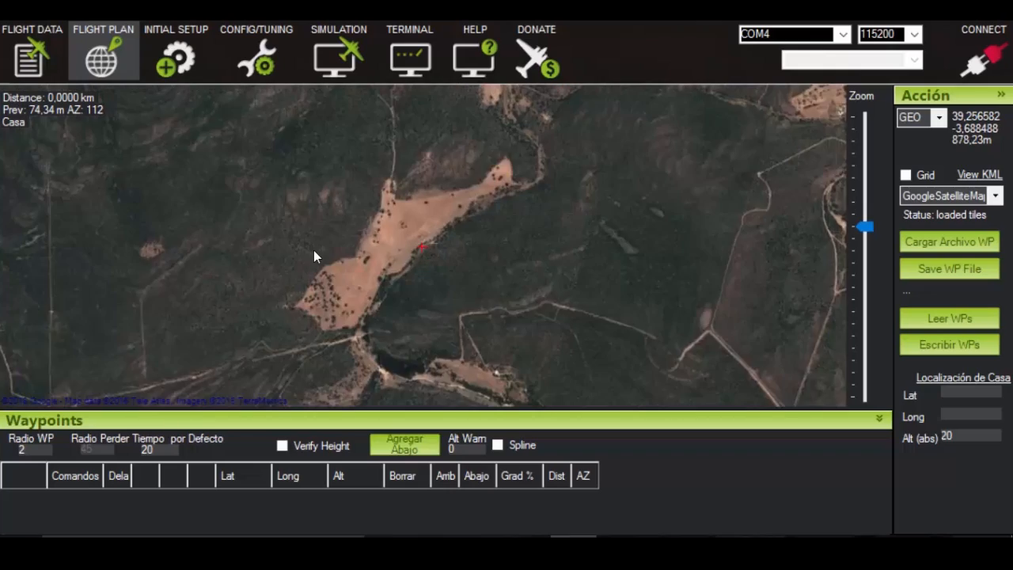
{"action": "scroll", "coordinate": [421, 246], "scroll_direction": "up", "scroll_amount": 1}
{"action": "mouse_move", "coordinate": [866, 213]}
{"action": "left_mouse_down"}
{"action": "mouse_move", "coordinate": [868, 232]}
{"action": "mouse_move", "coordinate": [867, 170]}
{"action": "mouse_move", "coordinate": [866, 229]}
{"action": "mouse_move", "coordinate": [865, 208]}
{"action": "mouse_move", "coordinate": [864, 227]}
{"action": "mouse_move", "coordinate": [871, 216]}
{"action": "left_mouse_up"}
{"action": "left_click_drag", "start_coordinate": [388, 212], "coordinate": [433, 209]}
{"action": "scroll", "coordinate": [424, 203], "scroll_direction": "up", "scroll_amount": 1}
{"action": "scroll", "coordinate": [421, 247], "scroll_direction": "down", "scroll_amount": 1}
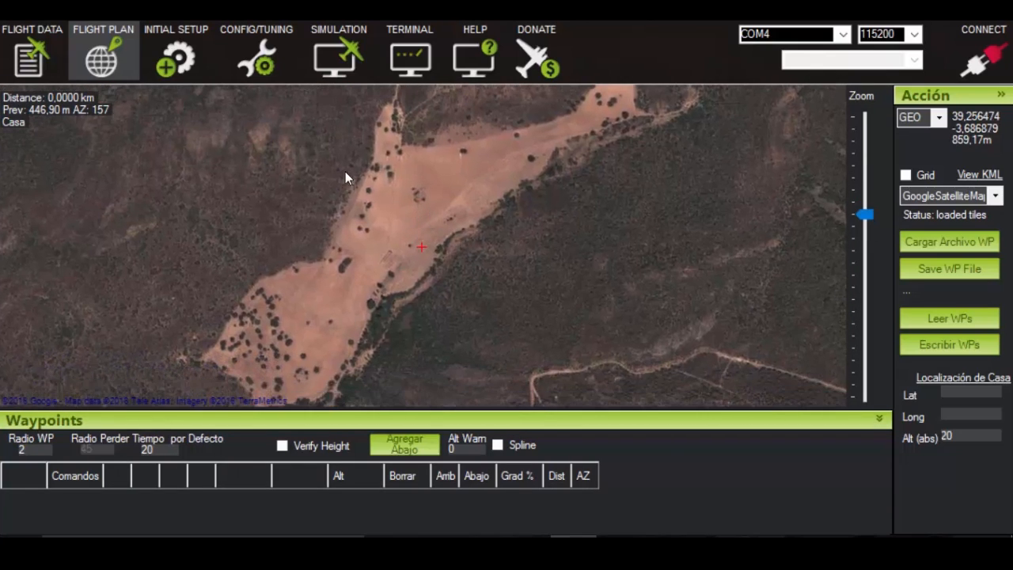
{"action": "left_click", "coordinate": [428, 193]}
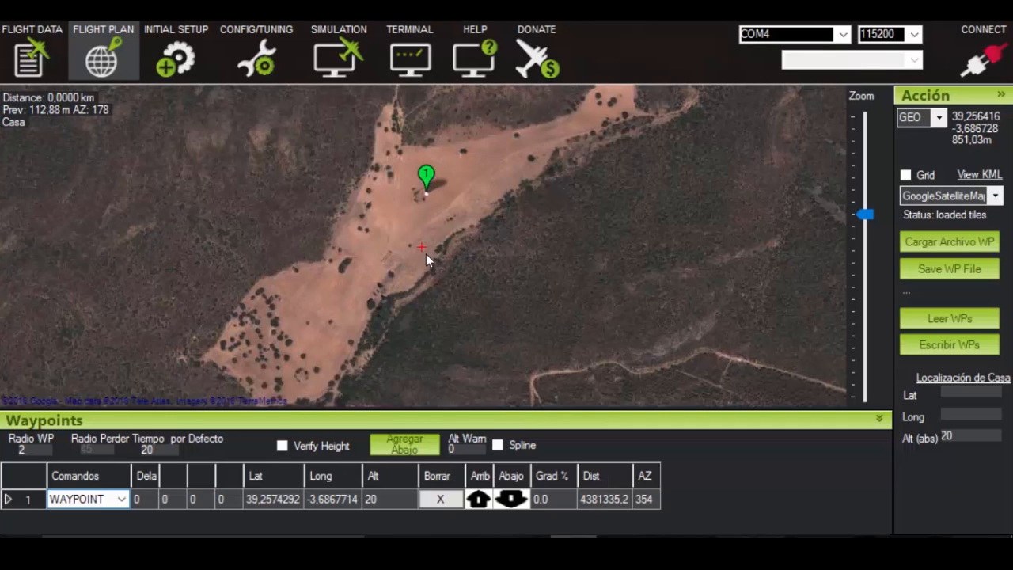
{"action": "left_click", "coordinate": [121, 499]}
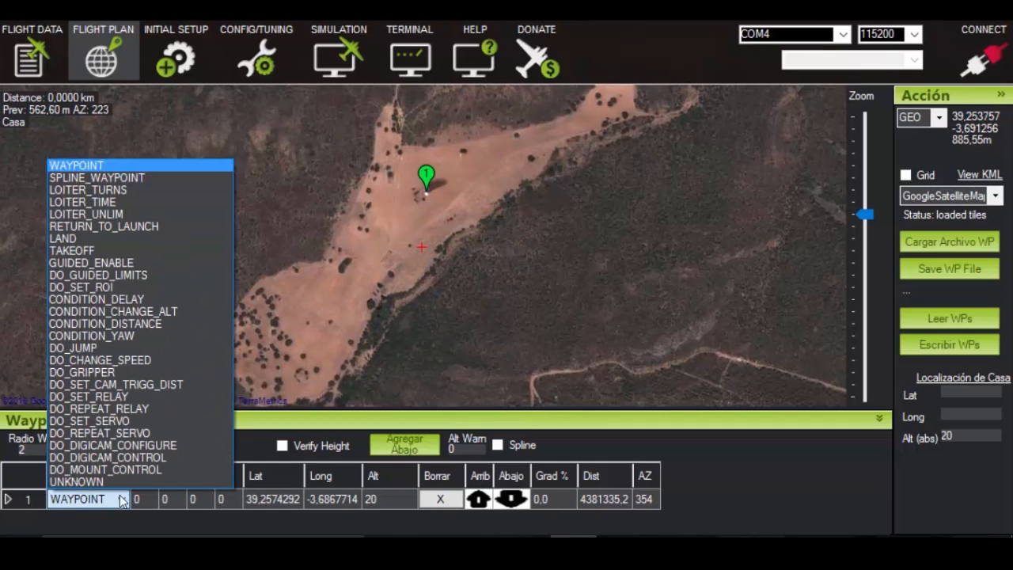
{"action": "left_click", "coordinate": [72, 250]}
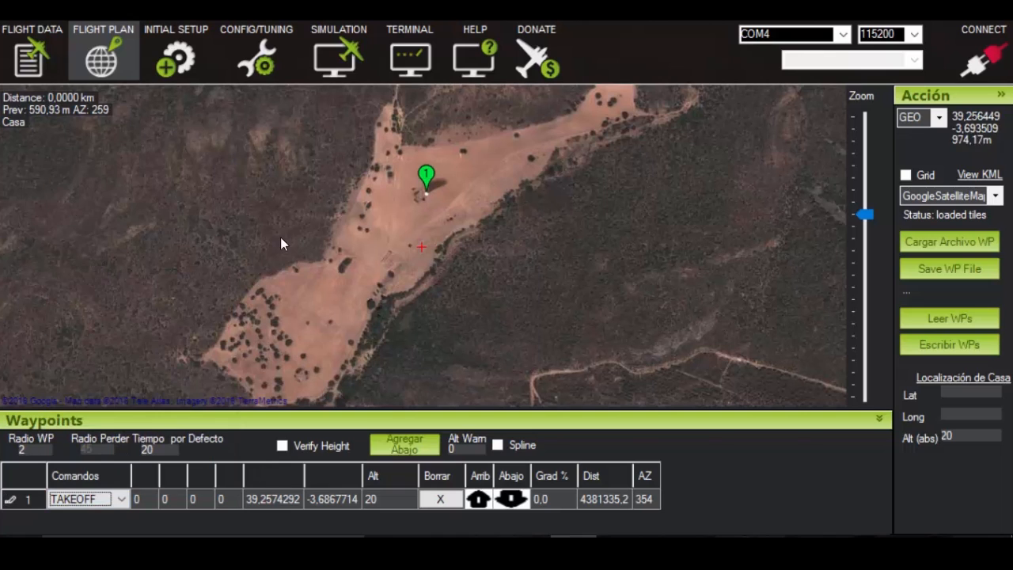
{"action": "mouse_move", "coordinate": [425, 197]}
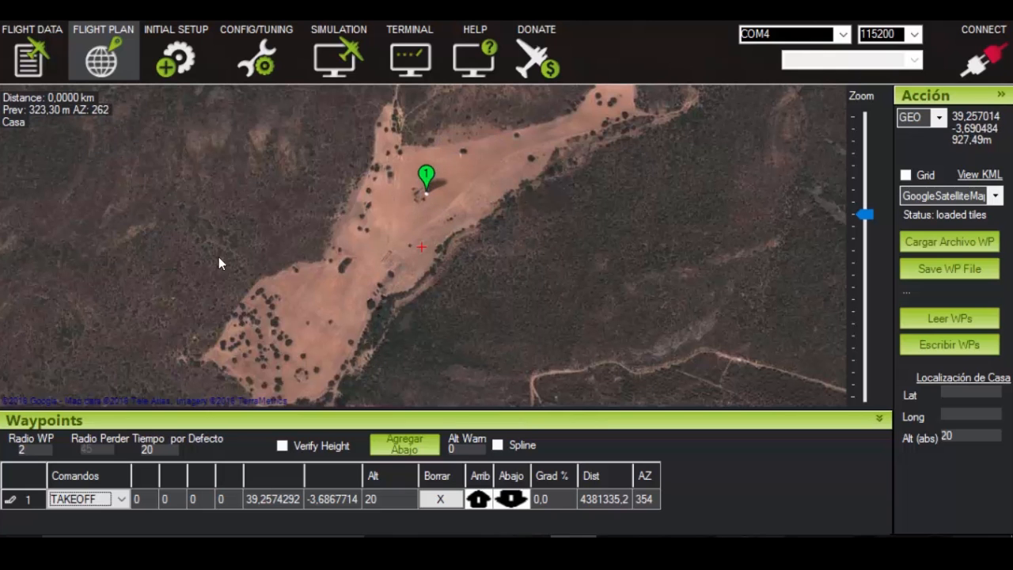
- Add waypoint 2 in the southwestern part of the clearing, near the scattered trees, and set its altitude to 30
{"action": "scroll", "coordinate": [562, 245], "scroll_direction": "down", "scroll_amount": 1}
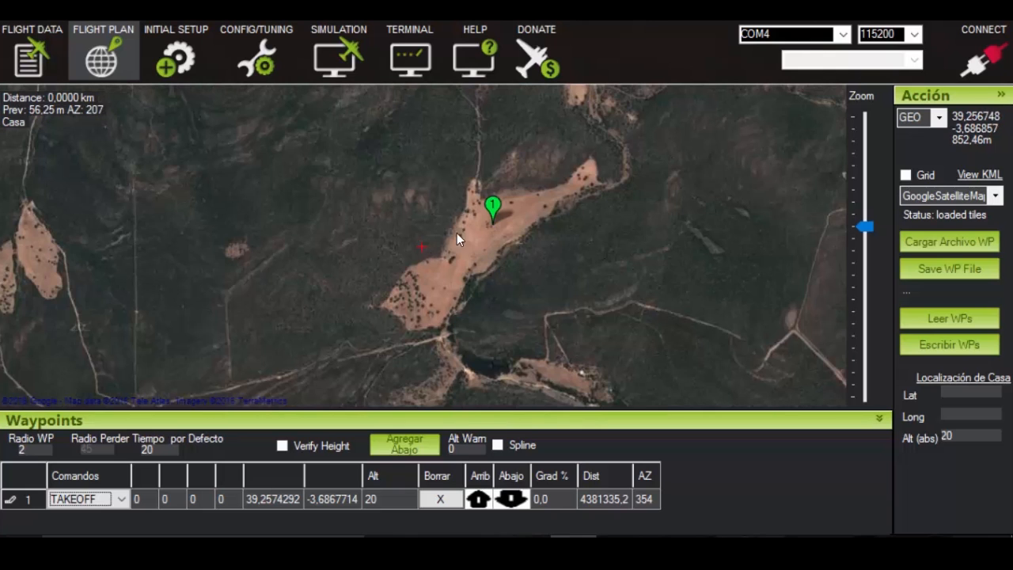
{"action": "scroll", "coordinate": [443, 253], "scroll_direction": "up", "scroll_amount": 2}
{"action": "scroll", "coordinate": [422, 247], "scroll_direction": "down", "scroll_amount": 1}
{"action": "left_click_drag", "start_coordinate": [438, 249], "coordinate": [422, 227]}
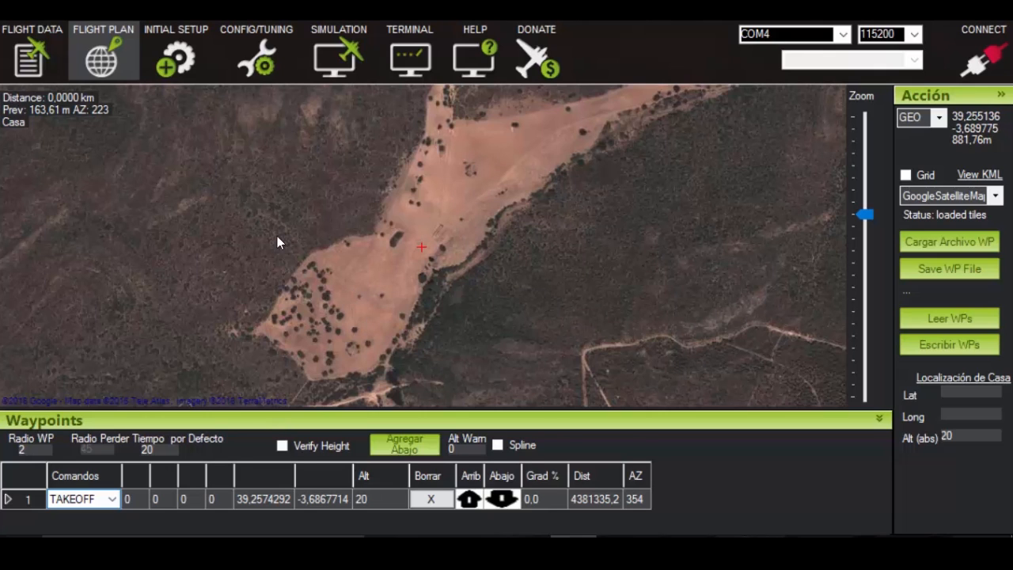
{"action": "left_click", "coordinate": [347, 296]}
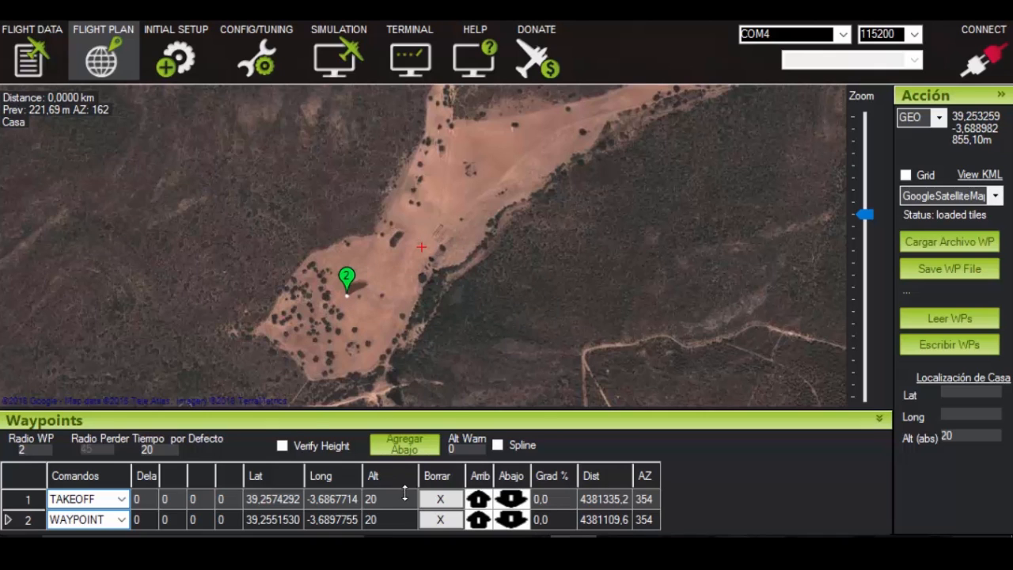
{"action": "left_click", "coordinate": [381, 519]}
{"action": "left_click", "coordinate": [385, 521]}
{"action": "left_click_drag", "start_coordinate": [384, 523], "coordinate": [276, 411]}
{"action": "type", "text": "30"}
{"action": "key", "text": "Return"}
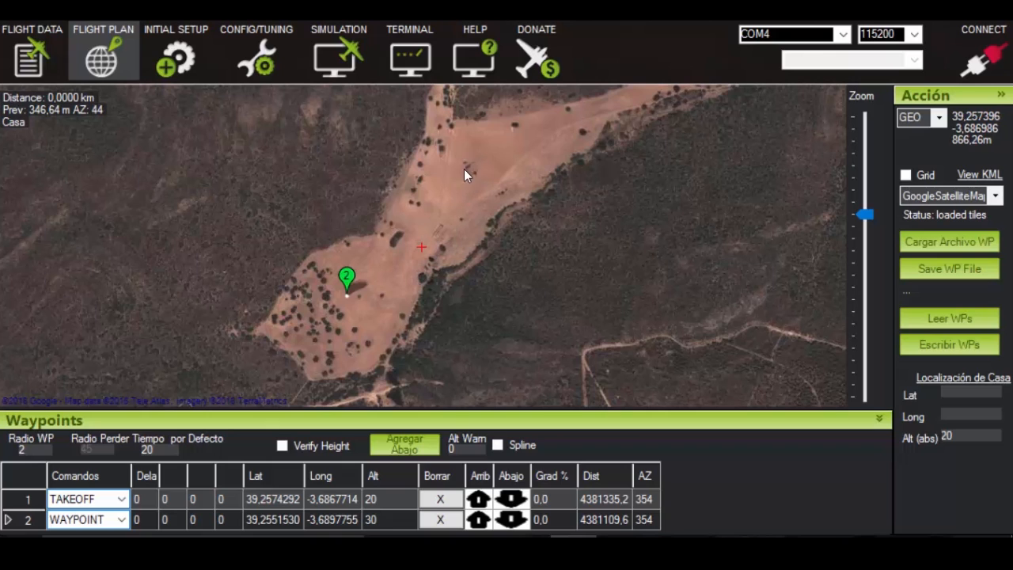
{"action": "mouse_move", "coordinate": [346, 297]}
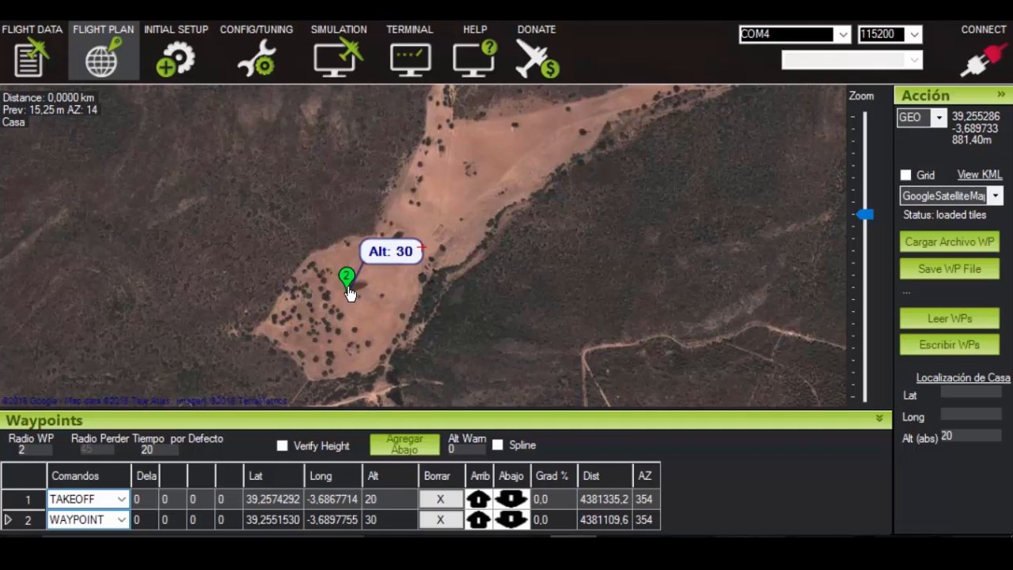
- Add waypoint 3 on the dark terrain northwest of the clearing and set its altitude to 50
{"action": "left_click", "coordinate": [194, 183]}
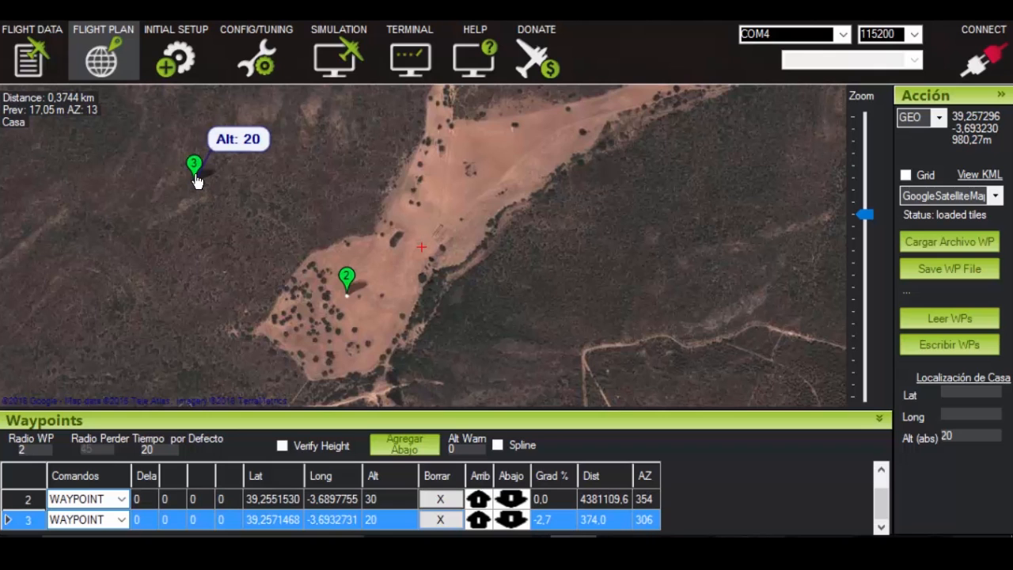
{"action": "left_click", "coordinate": [391, 520]}
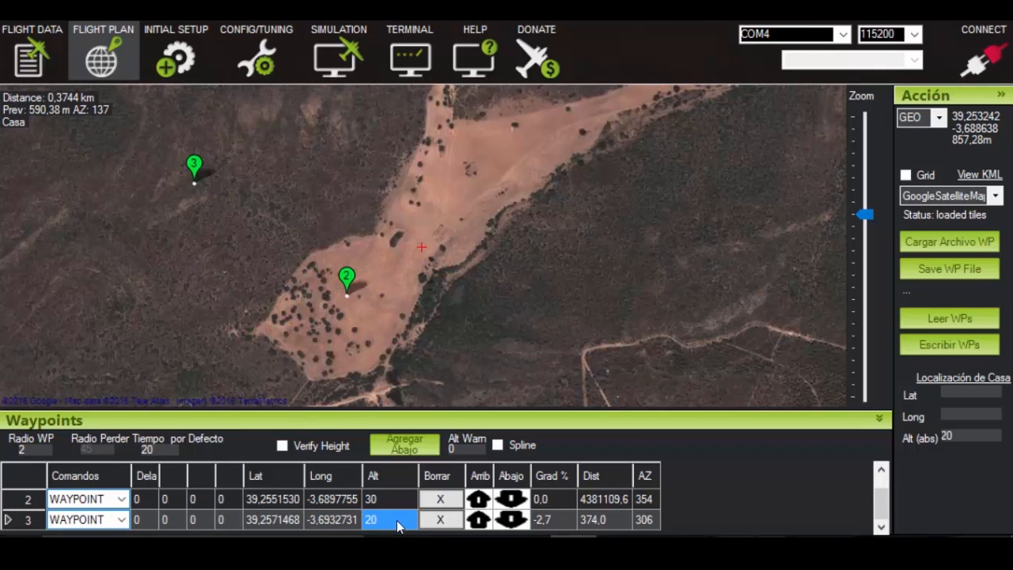
{"action": "type", "text": "50"}
{"action": "key", "text": "Return"}
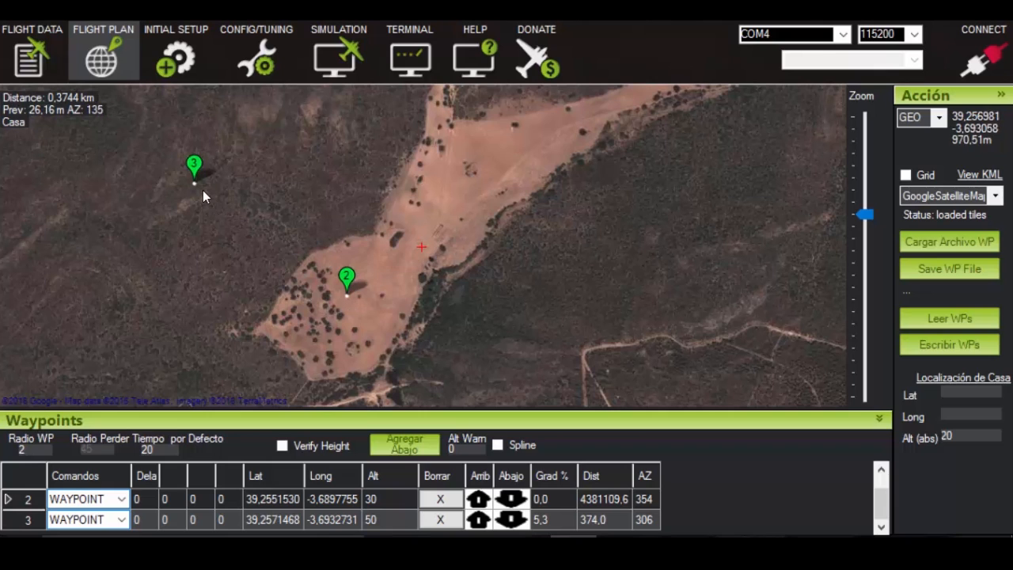
{"action": "mouse_move", "coordinate": [192, 188]}
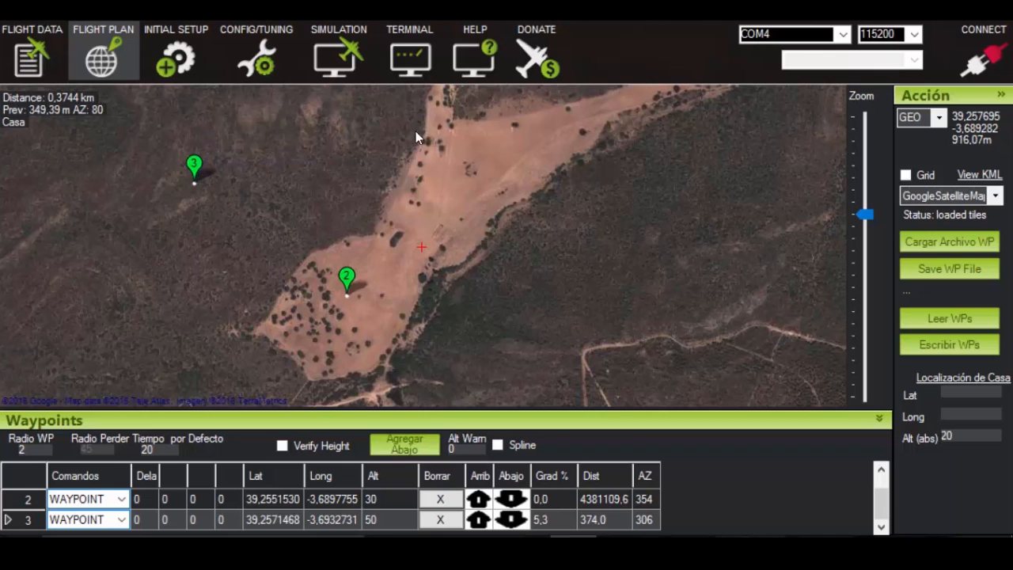
- Add waypoint 4 at the western edge of the clearing's narrow middle and set its altitude to 50
{"action": "left_click", "coordinate": [406, 206]}
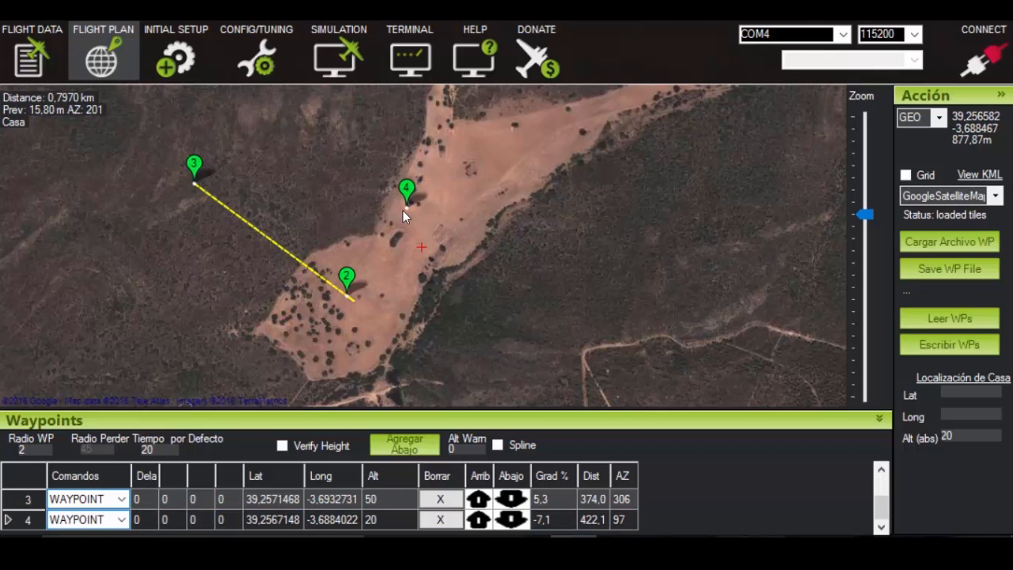
{"action": "left_click", "coordinate": [394, 519]}
{"action": "left_click", "coordinate": [395, 515]}
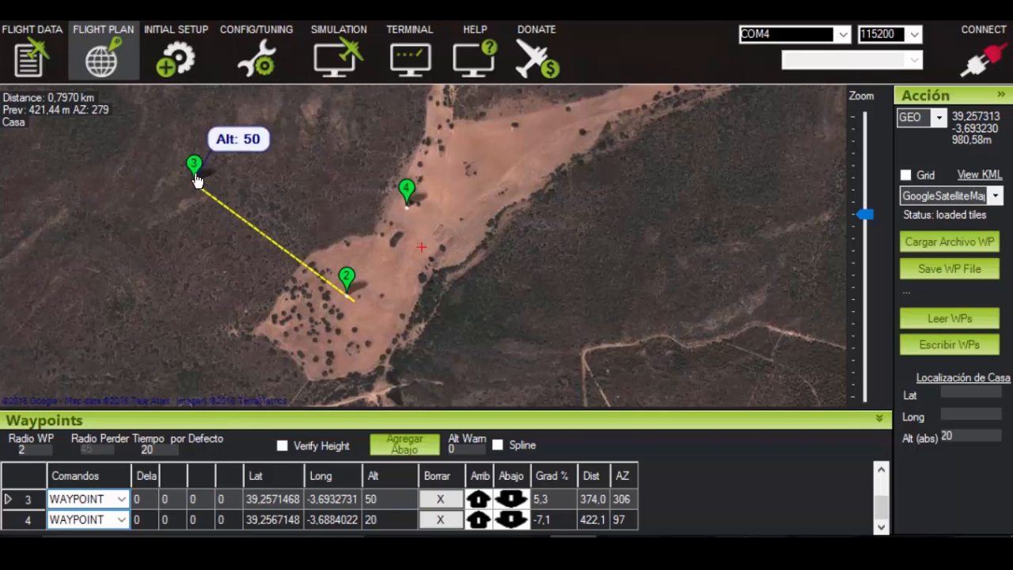
{"action": "mouse_move", "coordinate": [406, 209]}
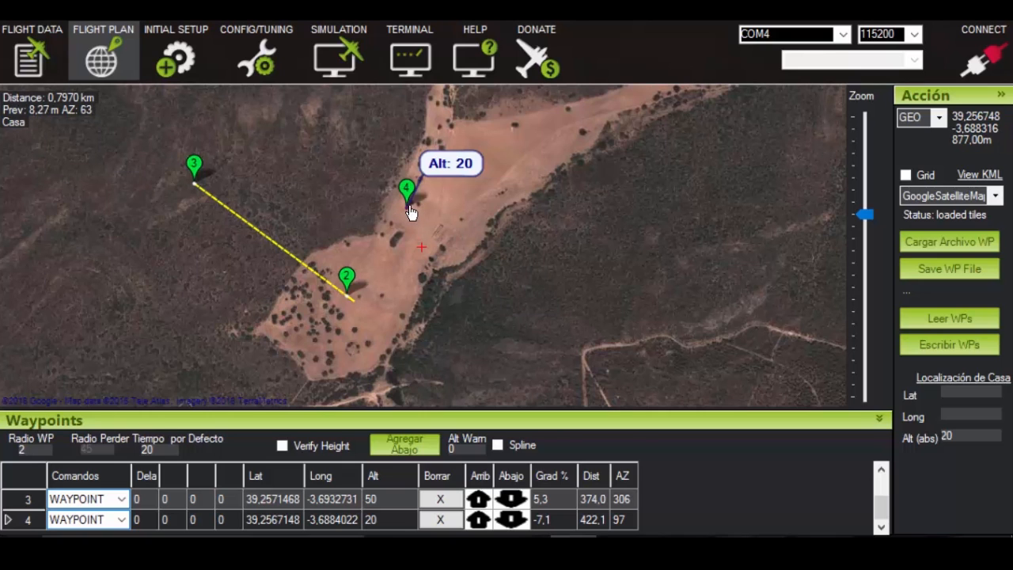
{"action": "left_click_drag", "start_coordinate": [360, 519], "coordinate": [383, 535]}
{"action": "left_click", "coordinate": [385, 522]}
{"action": "type", "text": "50"}
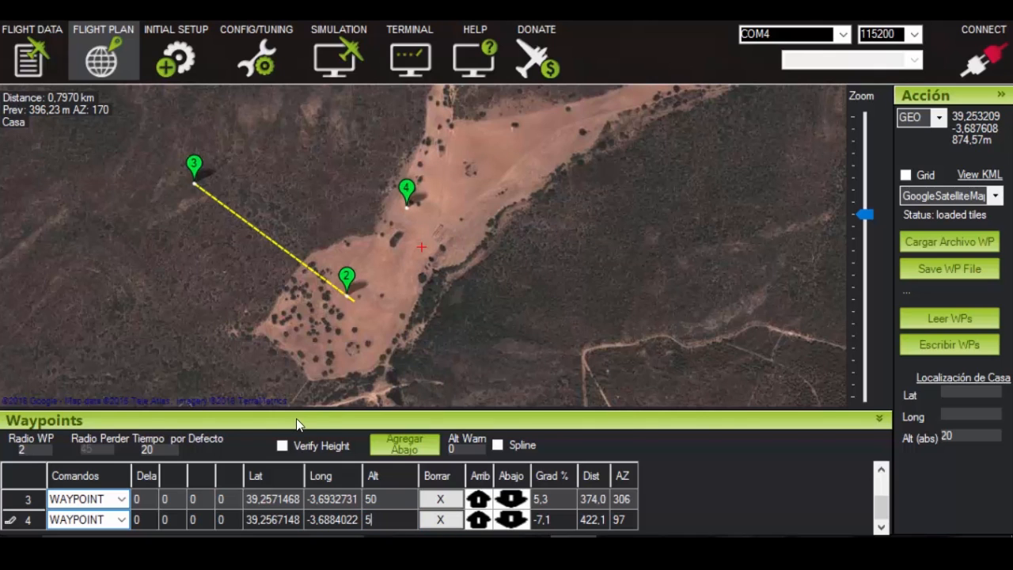
{"action": "key", "text": "Return"}
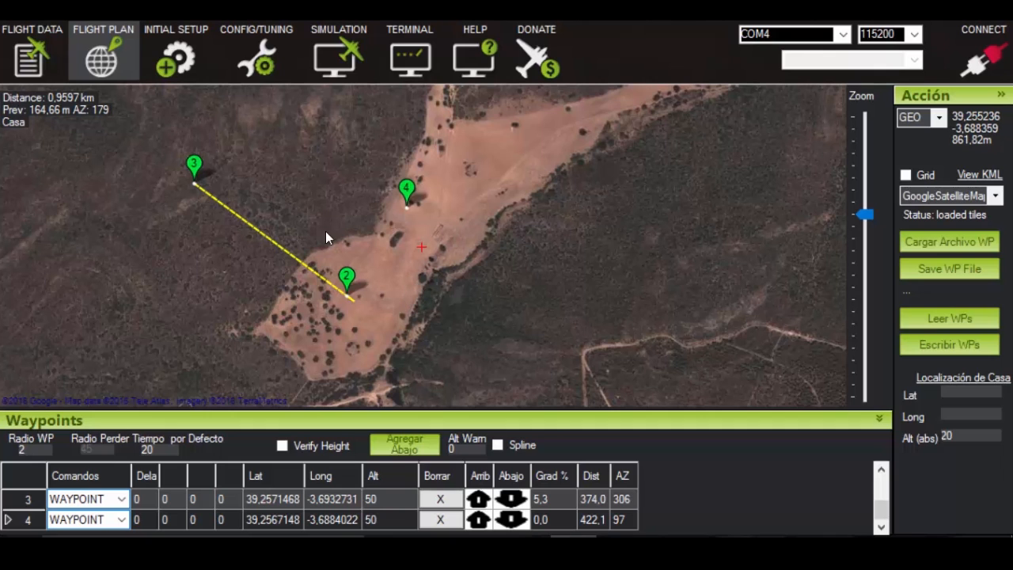
- Add point 5 inside the clearing, south of waypoint 4 and east of waypoint 2, with the command LAND
{"action": "left_click", "coordinate": [406, 282]}
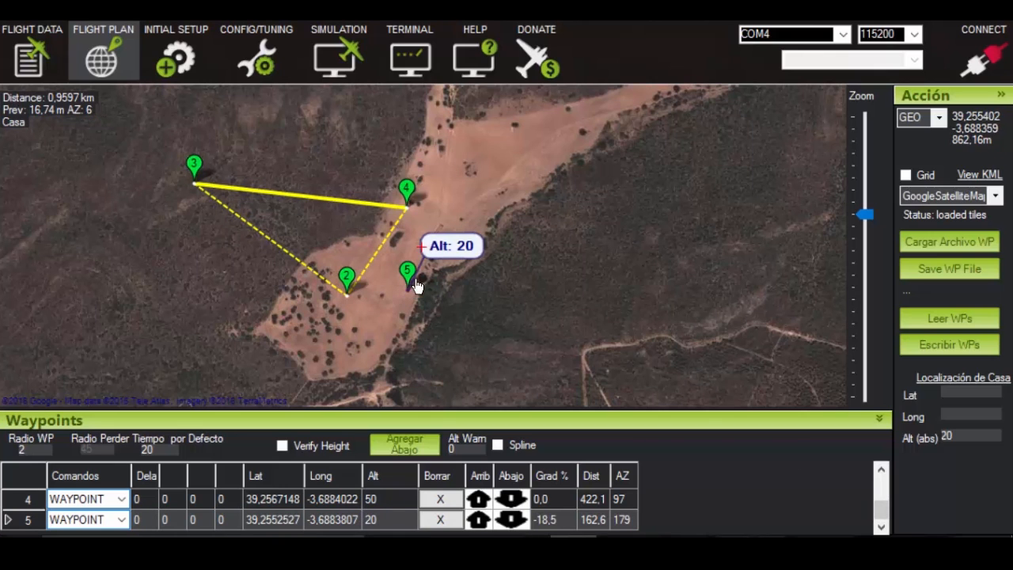
{"action": "scroll", "coordinate": [126, 521], "scroll_direction": "up", "scroll_amount": 1}
{"action": "left_click_drag", "start_coordinate": [883, 498], "coordinate": [882, 528]}
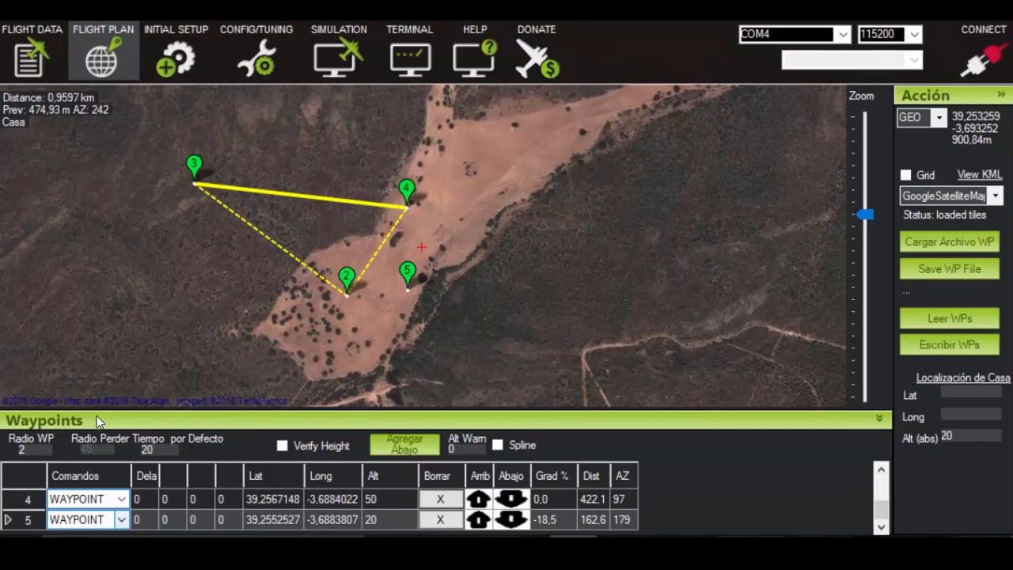
{"action": "left_click", "coordinate": [120, 520]}
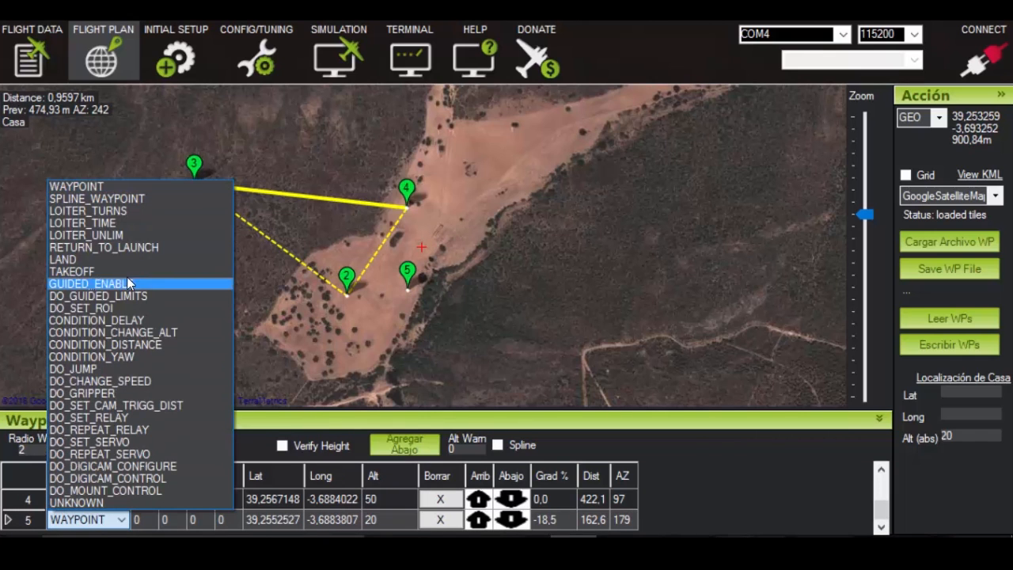
{"action": "left_click", "coordinate": [67, 259]}
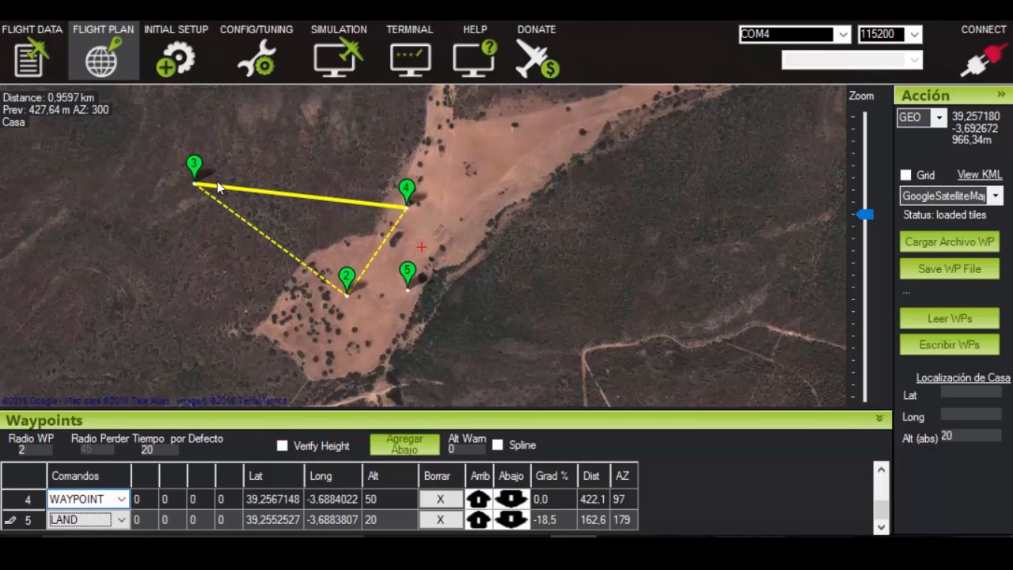
{"action": "mouse_move", "coordinate": [359, 298]}
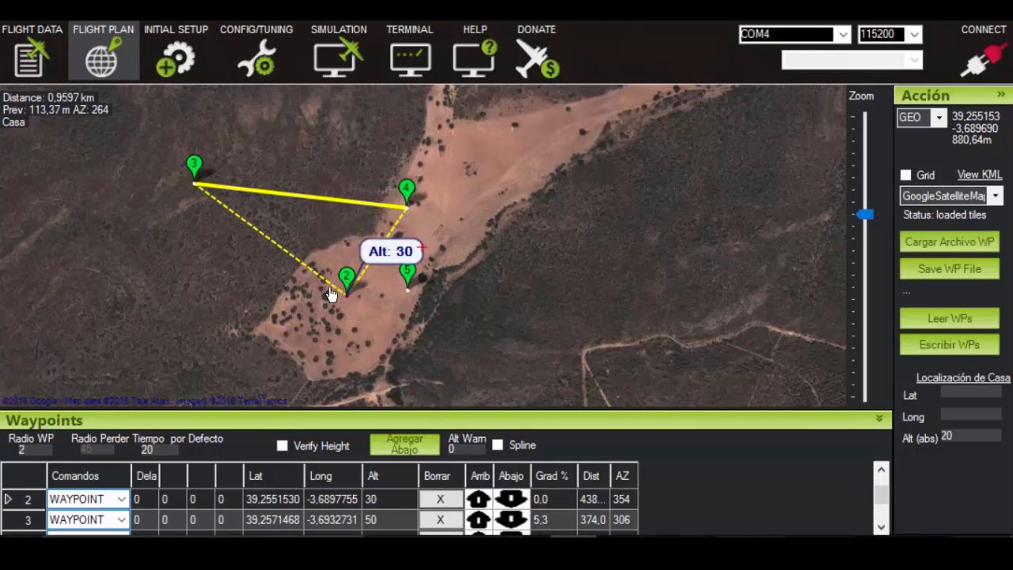
- Examine the list of commands available for waypoint 4
{"action": "mouse_move", "coordinate": [190, 188]}
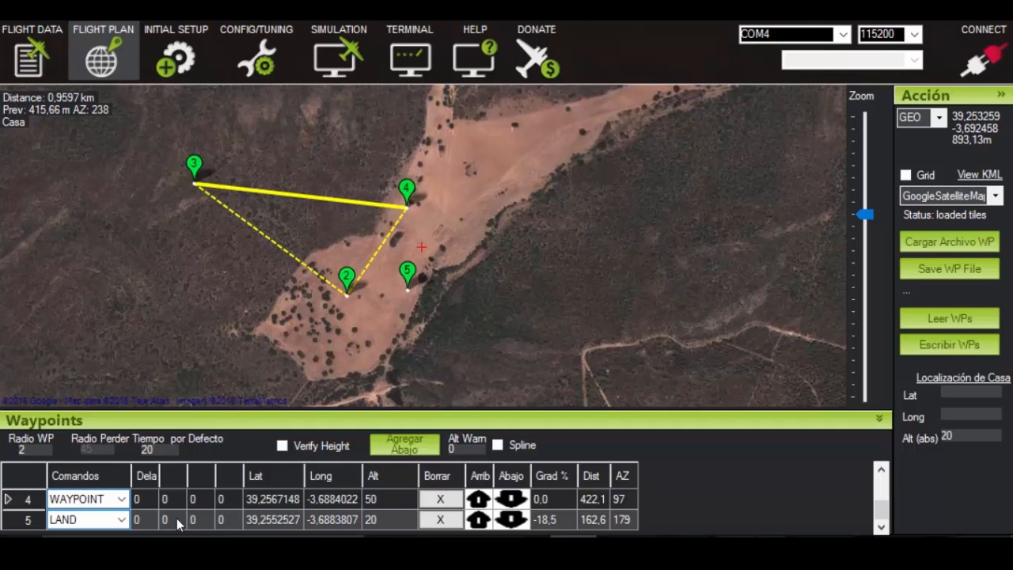
{"action": "left_click", "coordinate": [118, 499]}
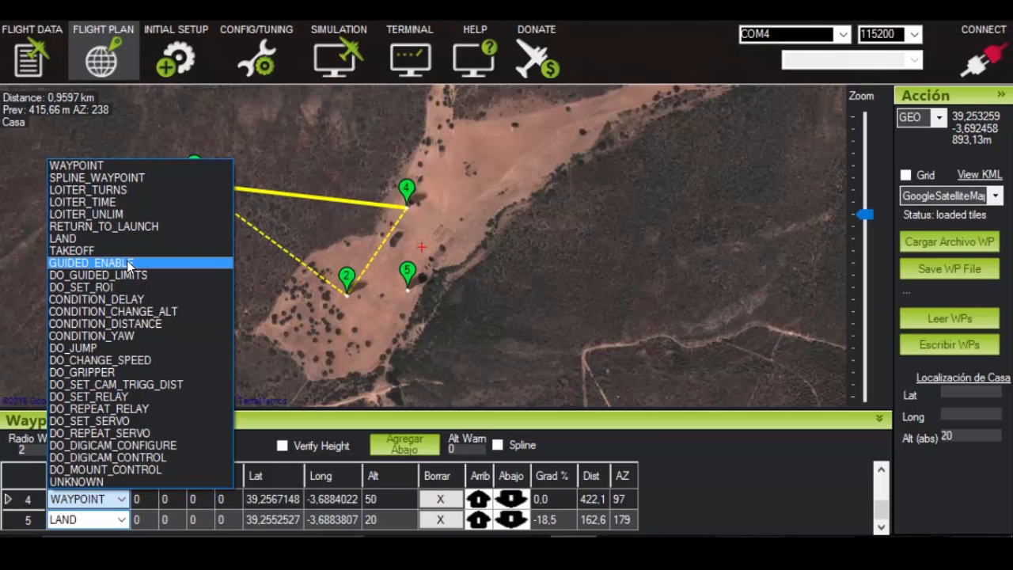
{"action": "left_click", "coordinate": [317, 291]}
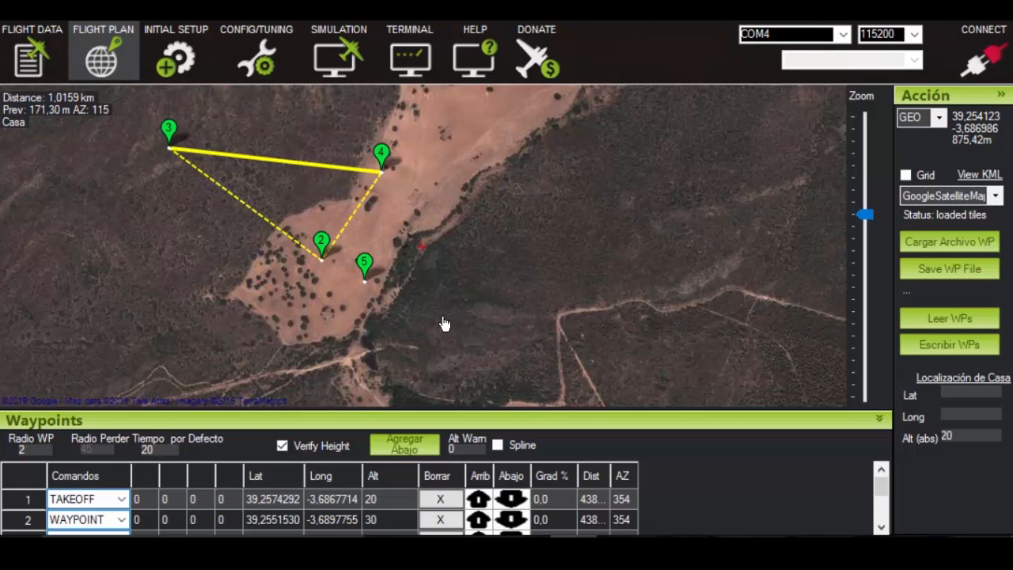
- Delete all five points of the mission, from the landing point back to the takeoff
{"action": "left_click_drag", "start_coordinate": [445, 324], "coordinate": [432, 286]}
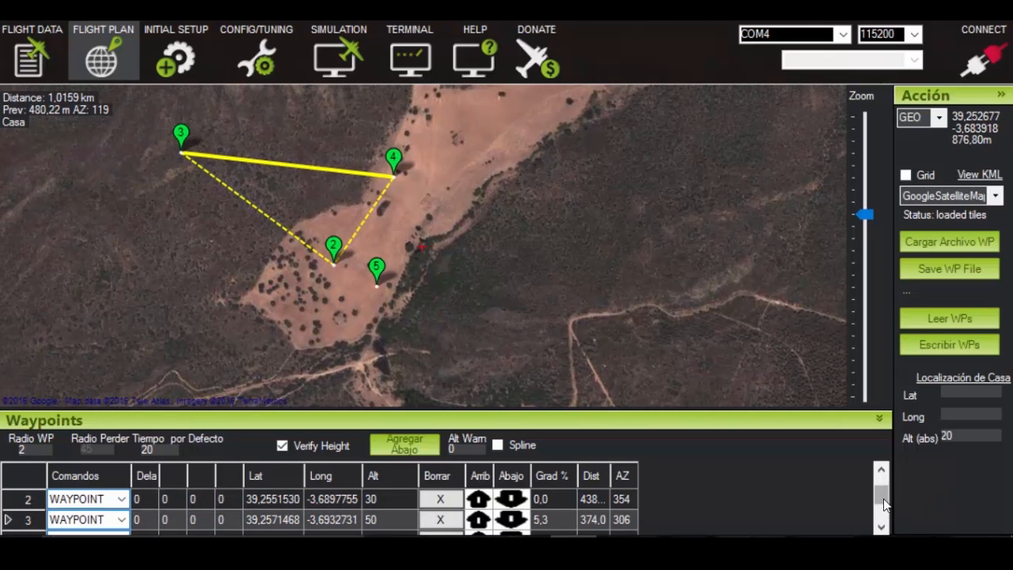
{"action": "left_click_drag", "start_coordinate": [884, 504], "coordinate": [884, 516]}
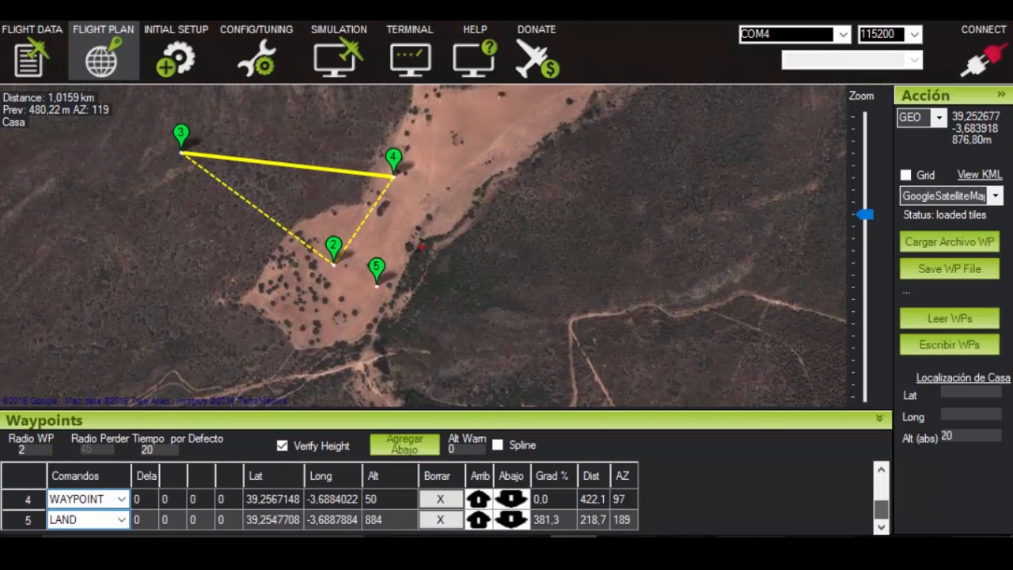
{"action": "left_click", "coordinate": [440, 521]}
{"action": "left_click", "coordinate": [443, 521]}
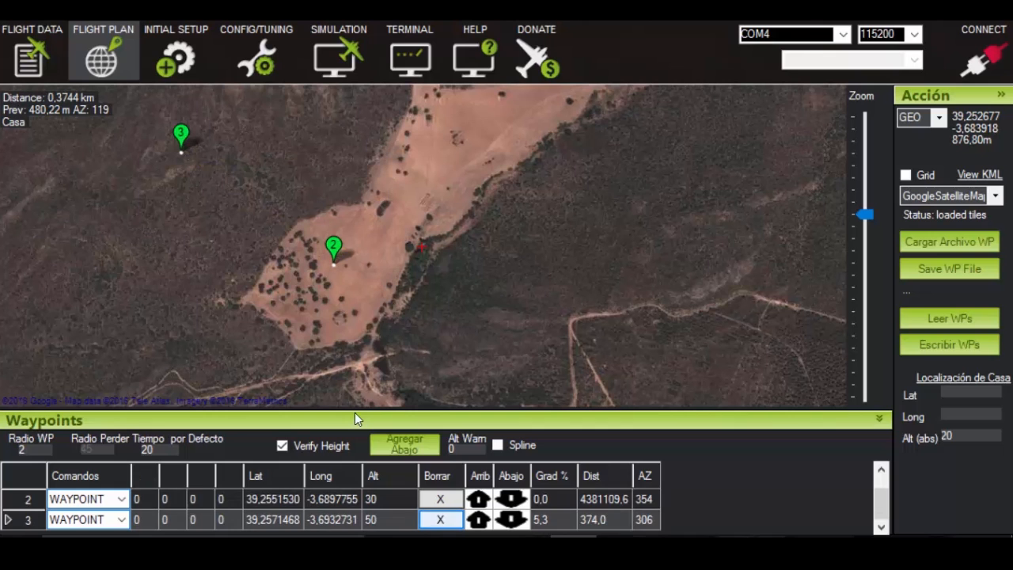
{"action": "left_click", "coordinate": [443, 521]}
{"action": "left_click", "coordinate": [444, 521]}
{"action": "left_click", "coordinate": [441, 499]}
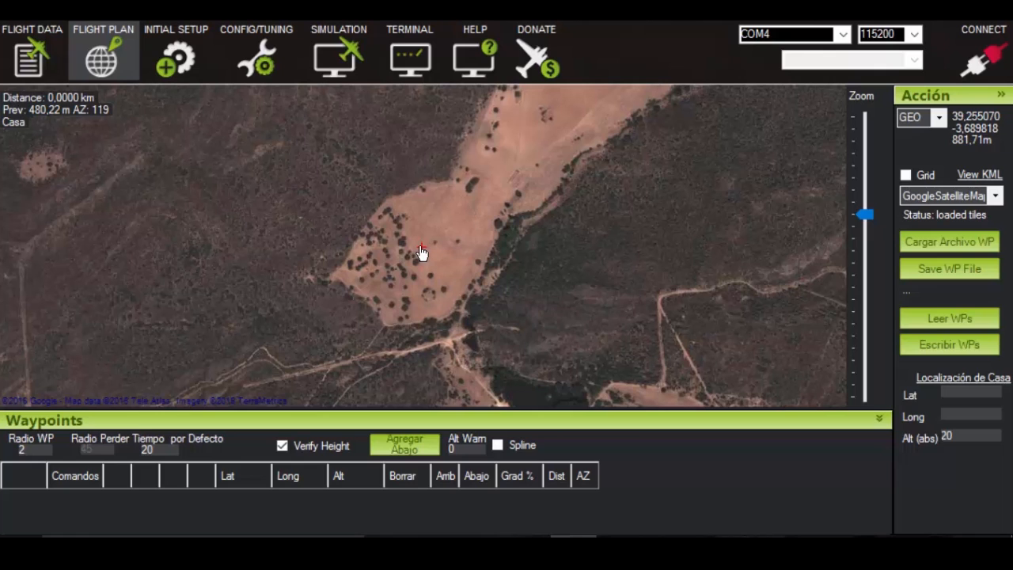
- Generate a waypoint circle in the southwestern part of the clearing with radius 100, 20 points, direction 1 and first-point angle 0
{"action": "right_click", "coordinate": [420, 209]}
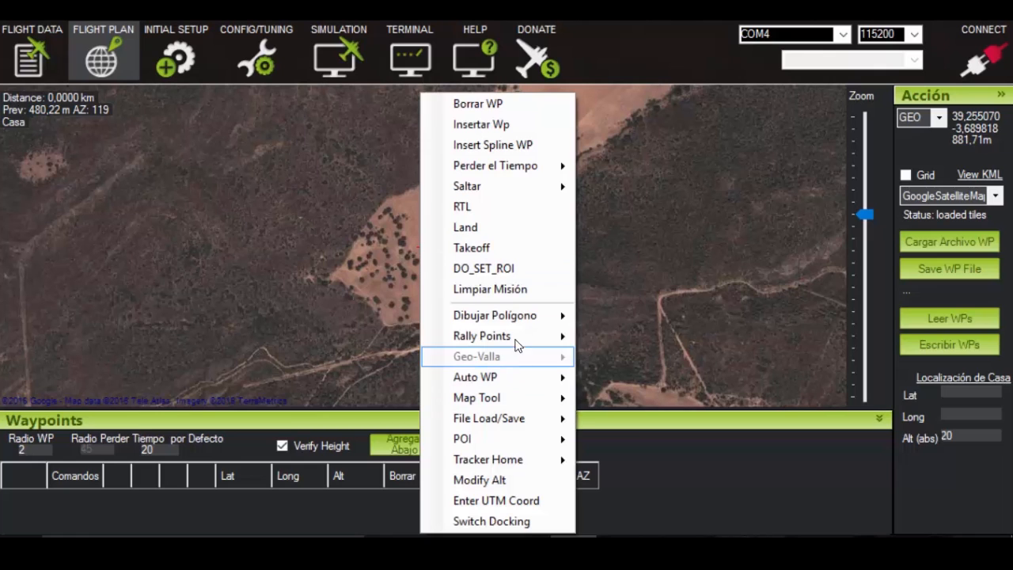
{"action": "mouse_move", "coordinate": [507, 383]}
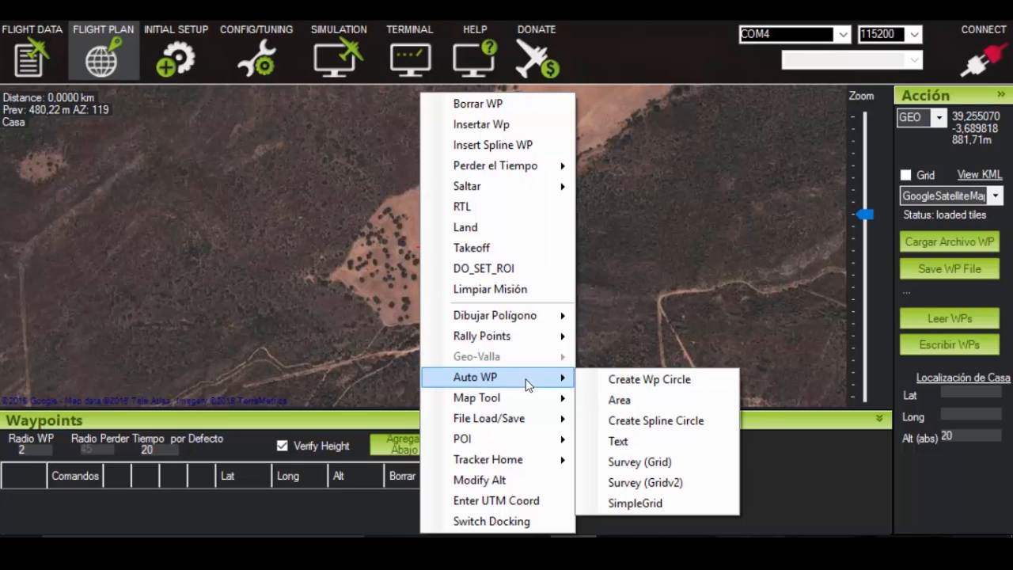
{"action": "left_click", "coordinate": [678, 386]}
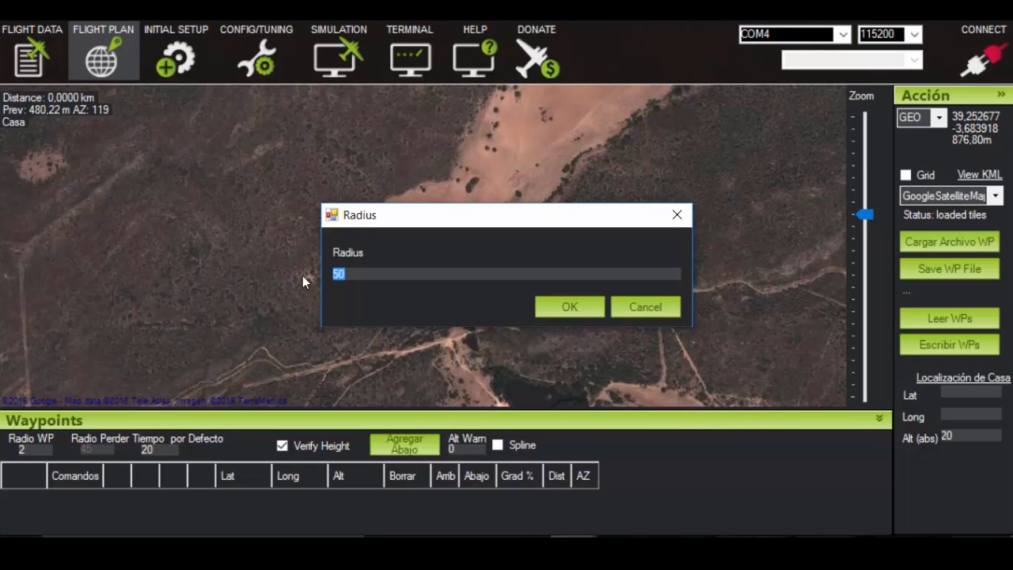
{"action": "type", "text": "100"}
{"action": "left_click", "coordinate": [559, 308]}
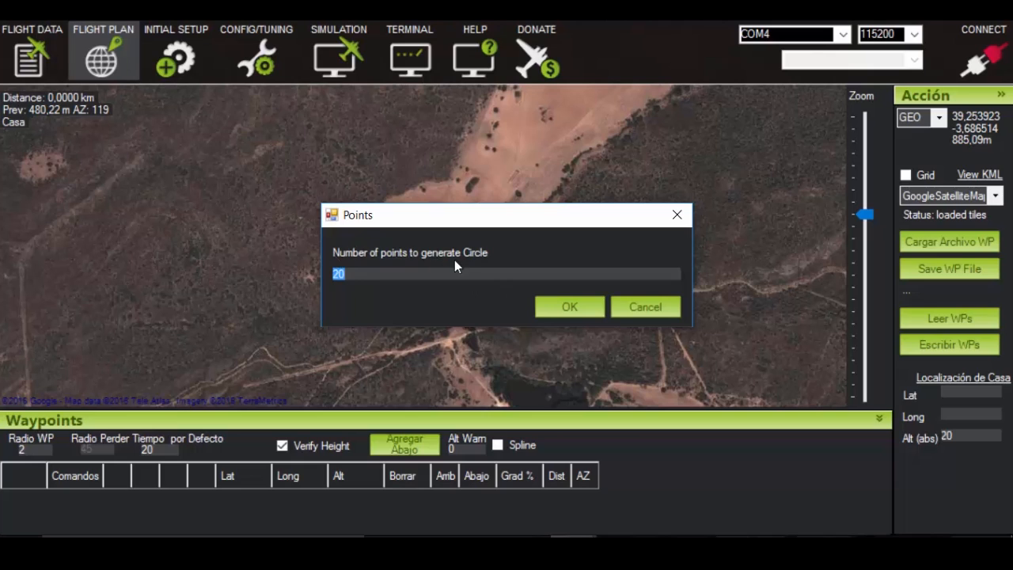
{"action": "left_click", "coordinate": [378, 275]}
{"action": "left_click", "coordinate": [563, 310]}
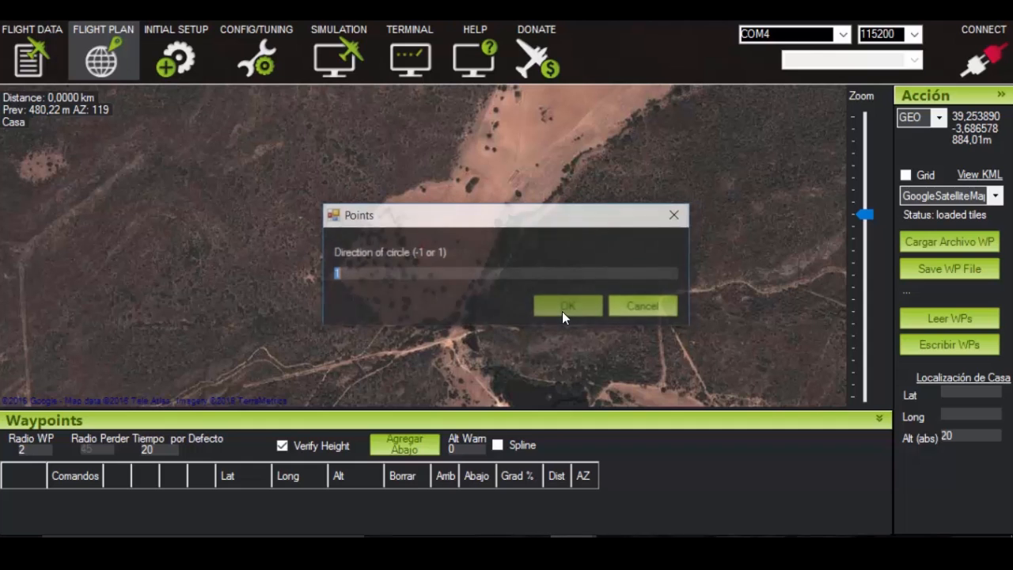
{"action": "left_click", "coordinate": [357, 273]}
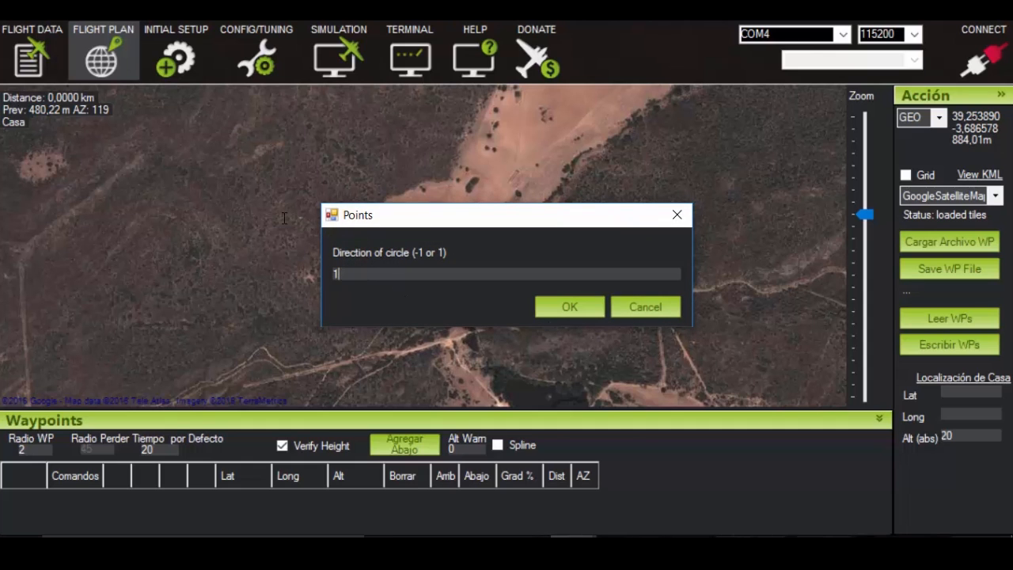
{"action": "left_click", "coordinate": [554, 308]}
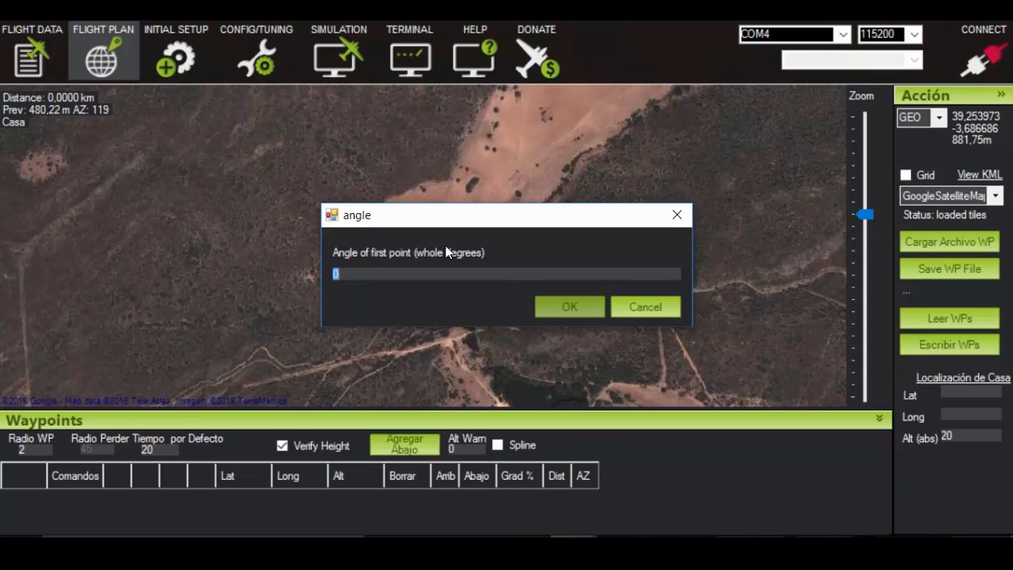
{"action": "left_click", "coordinate": [569, 308]}
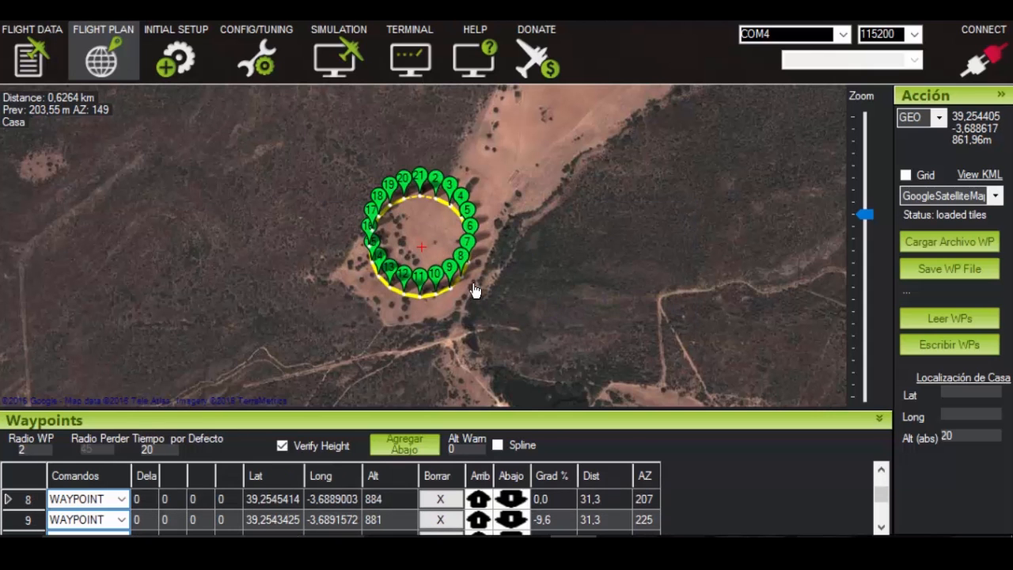
- Change the command of the circle's first point to TAKEOFF
{"action": "scroll", "coordinate": [470, 287], "scroll_direction": "up", "scroll_amount": 3}
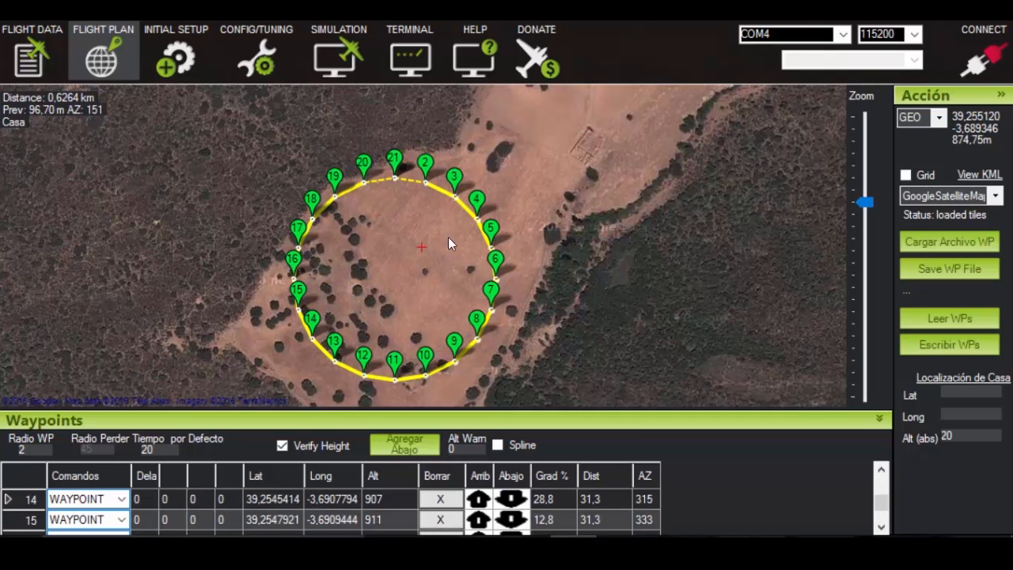
{"action": "left_click_drag", "start_coordinate": [562, 275], "coordinate": [551, 245]}
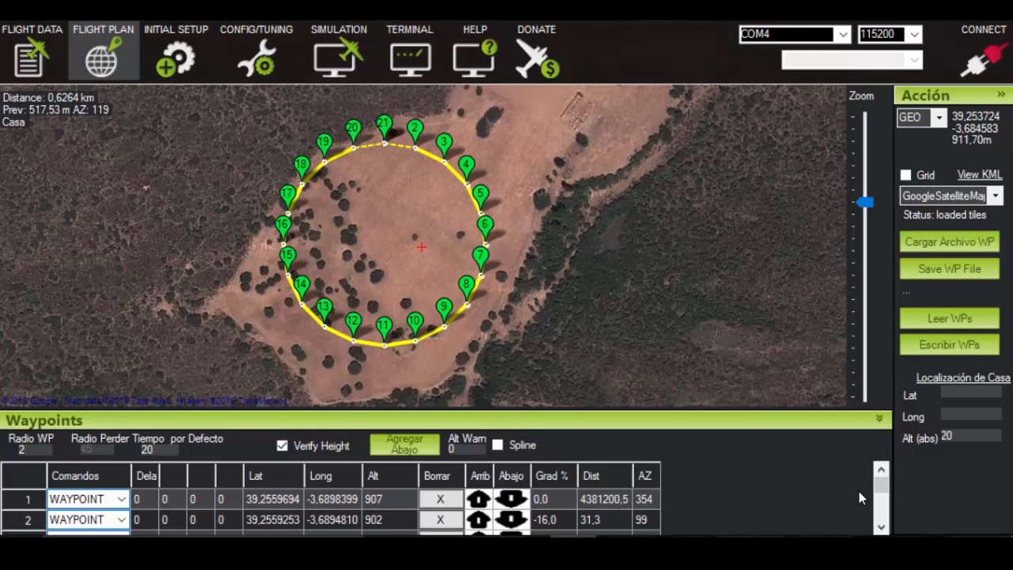
{"action": "left_click", "coordinate": [119, 497]}
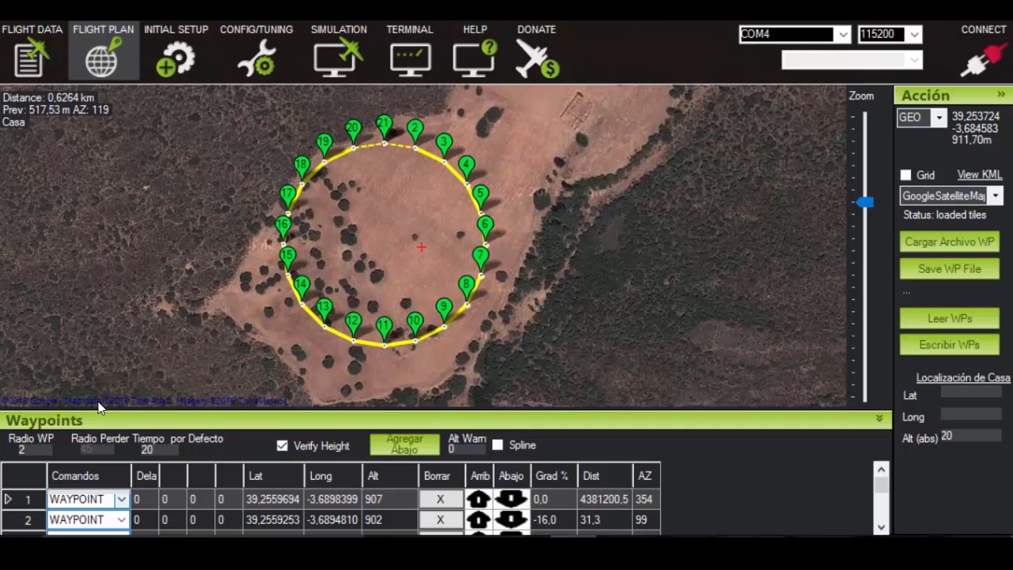
{"action": "left_click", "coordinate": [121, 499]}
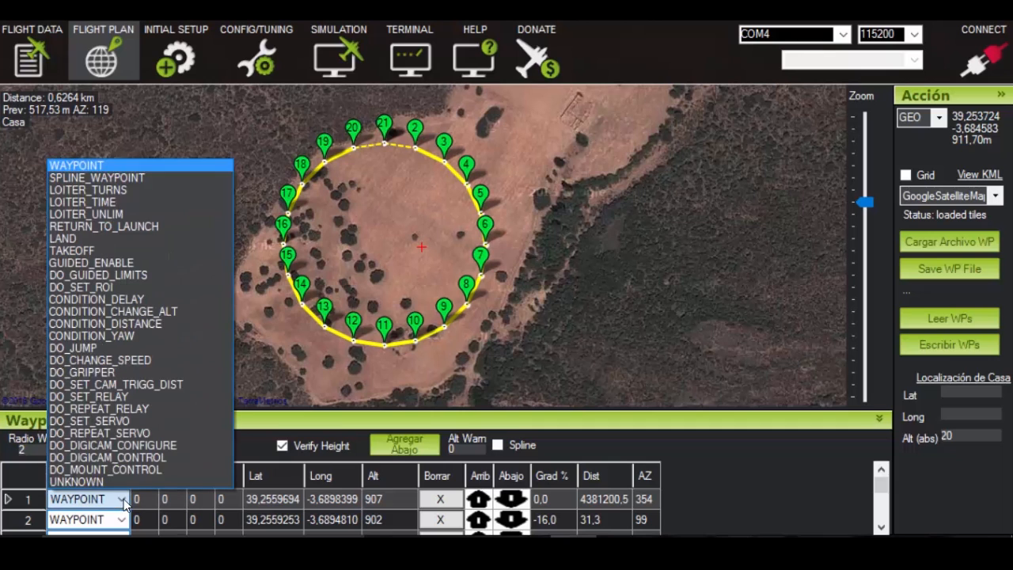
{"action": "left_click", "coordinate": [71, 250]}
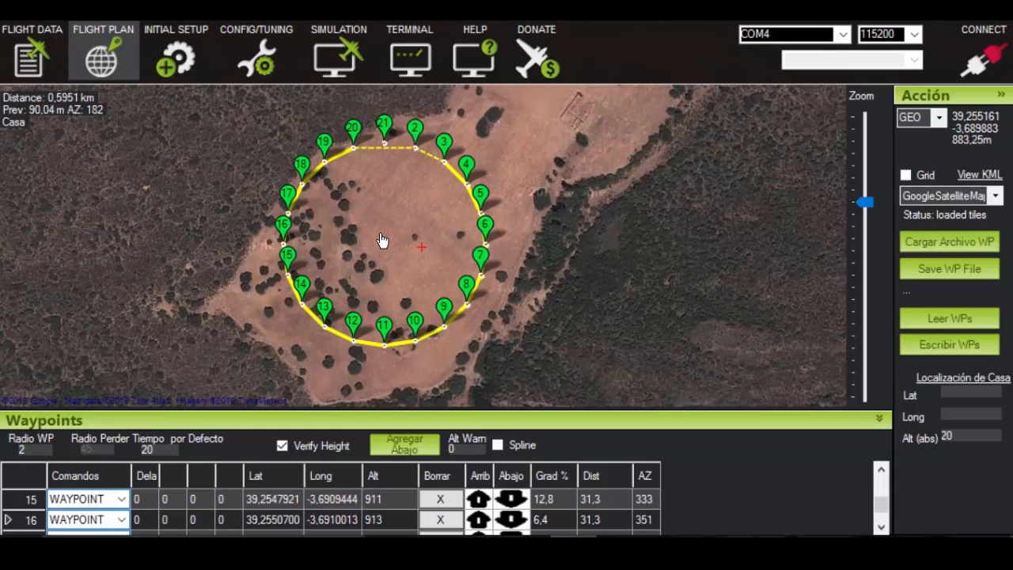
- Change the command of the circle's last point, number 21, to LAND
{"action": "mouse_move", "coordinate": [420, 158]}
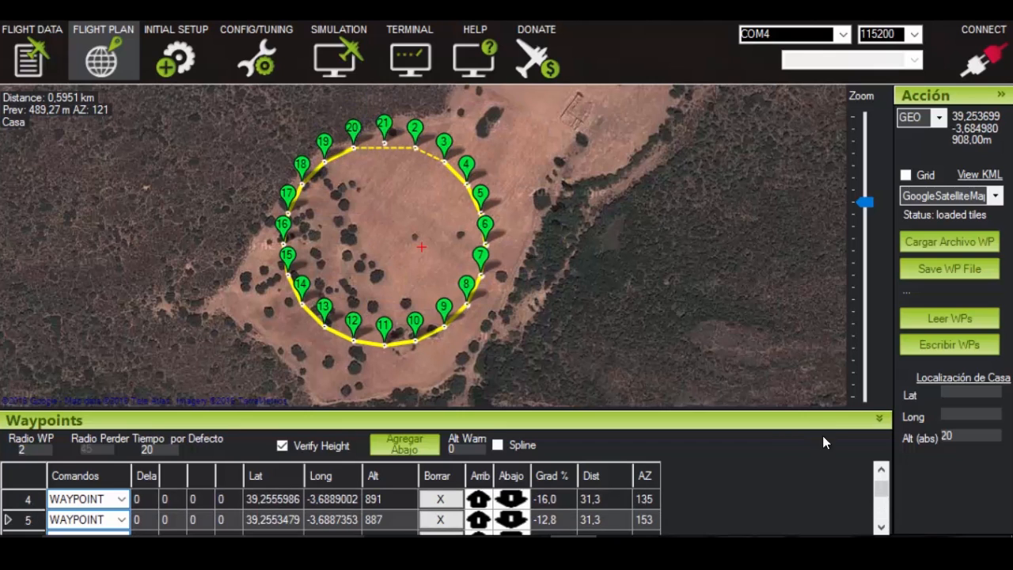
{"action": "left_click_drag", "start_coordinate": [884, 503], "coordinate": [883, 522]}
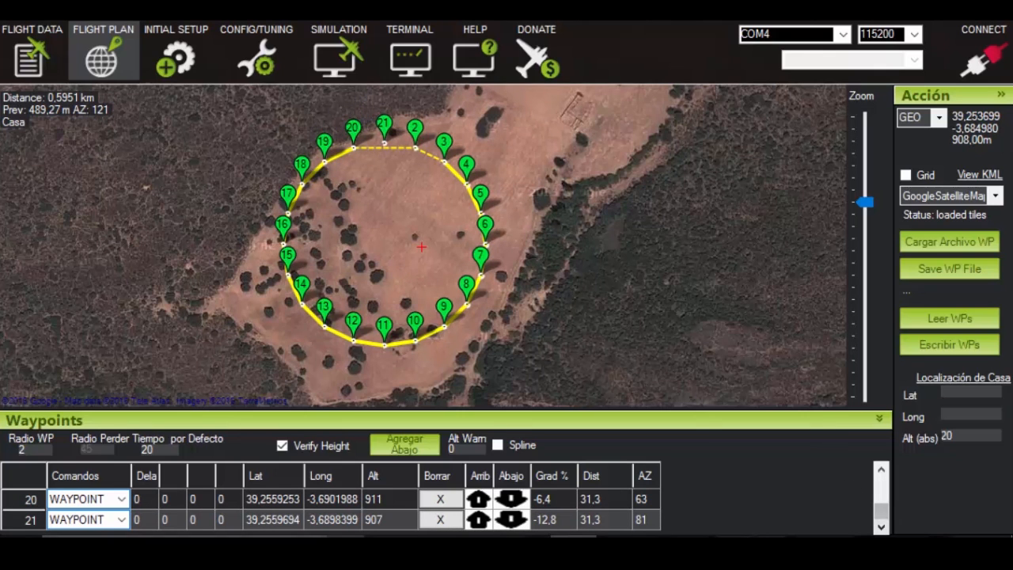
{"action": "left_click", "coordinate": [124, 526]}
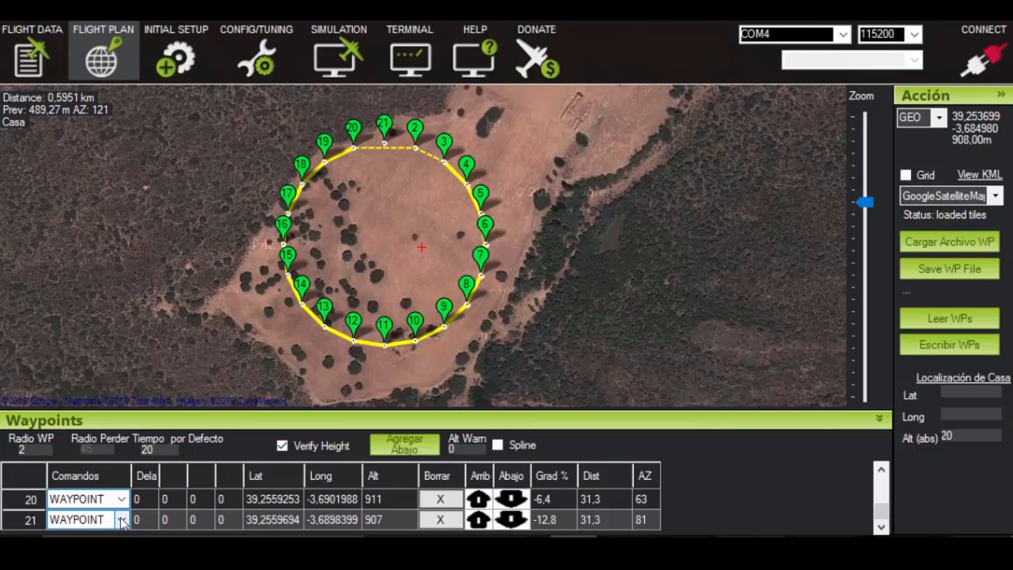
{"action": "left_click", "coordinate": [124, 519]}
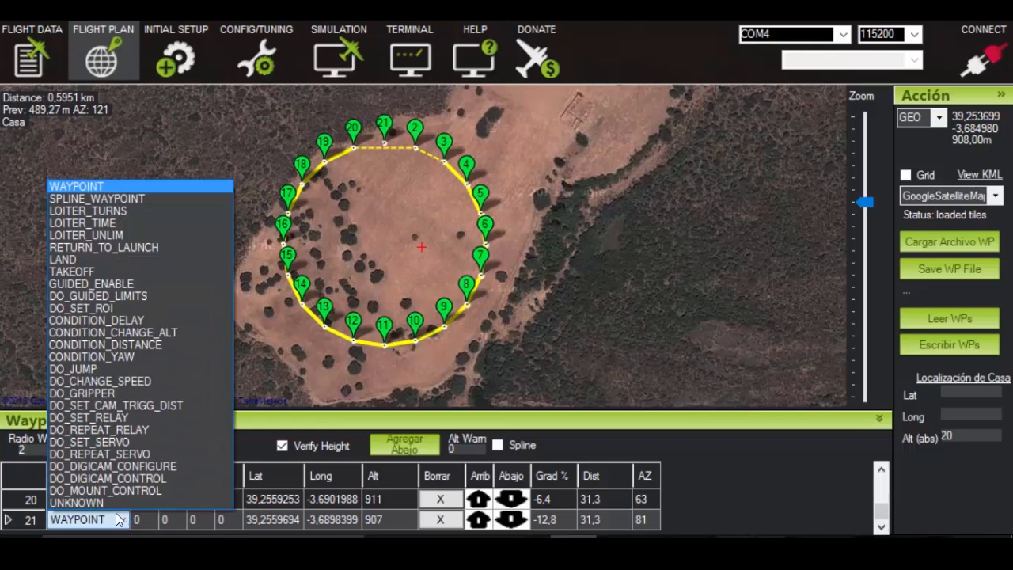
{"action": "left_click", "coordinate": [92, 257]}
{"action": "left_click", "coordinate": [301, 291]}
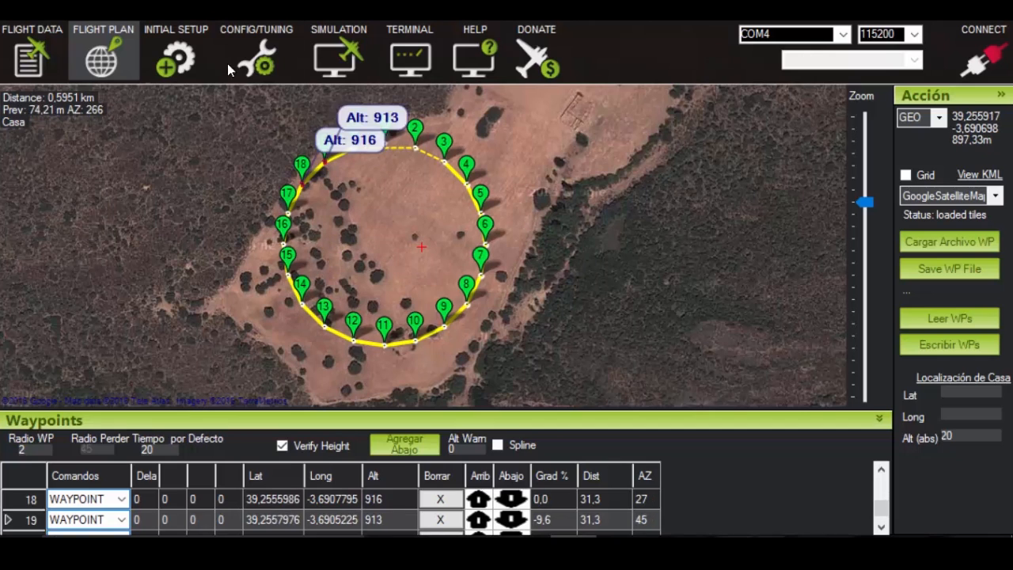
{"action": "left_click_drag", "start_coordinate": [515, 291], "coordinate": [423, 254]}
{"action": "scroll", "coordinate": [453, 251], "scroll_direction": "up", "scroll_amount": 1}
{"action": "scroll", "coordinate": [421, 247], "scroll_direction": "down", "scroll_amount": 2}
{"action": "scroll", "coordinate": [416, 224], "scroll_direction": "up", "scroll_amount": 1}
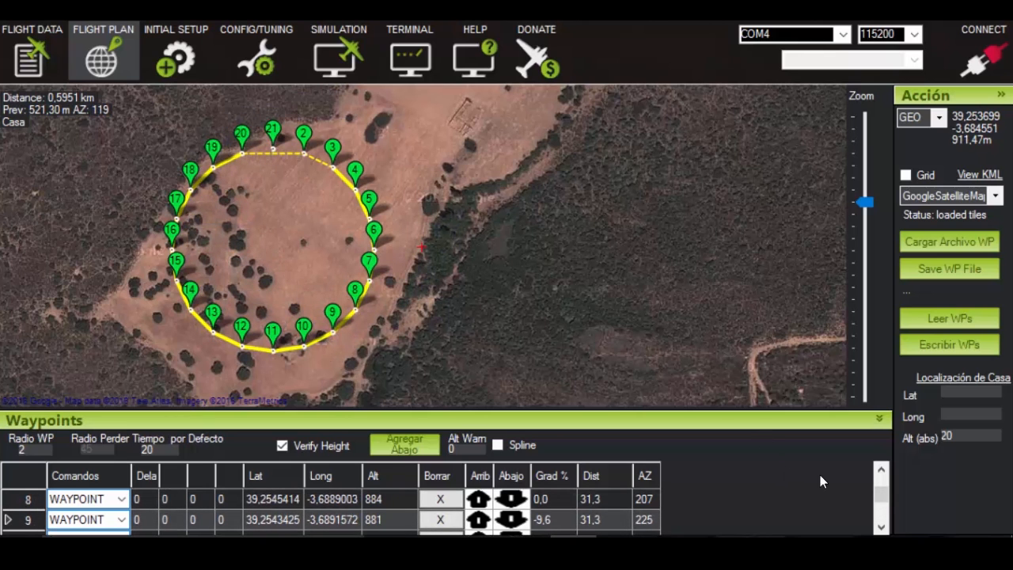
{"action": "mouse_move", "coordinate": [885, 488]}
{"action": "left_mouse_down"}
{"action": "mouse_move", "coordinate": [882, 518]}
{"action": "mouse_move", "coordinate": [881, 479]}
{"action": "left_mouse_up"}
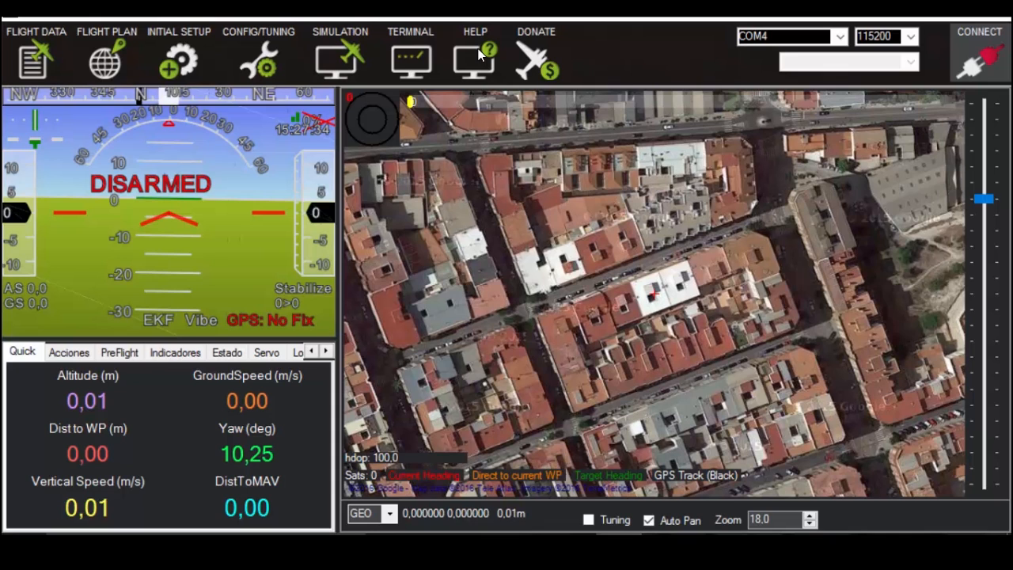
- Connect to the autopilot on COM4 at 115200 and open its flight mode configuration
{"action": "left_click", "coordinate": [978, 62]}
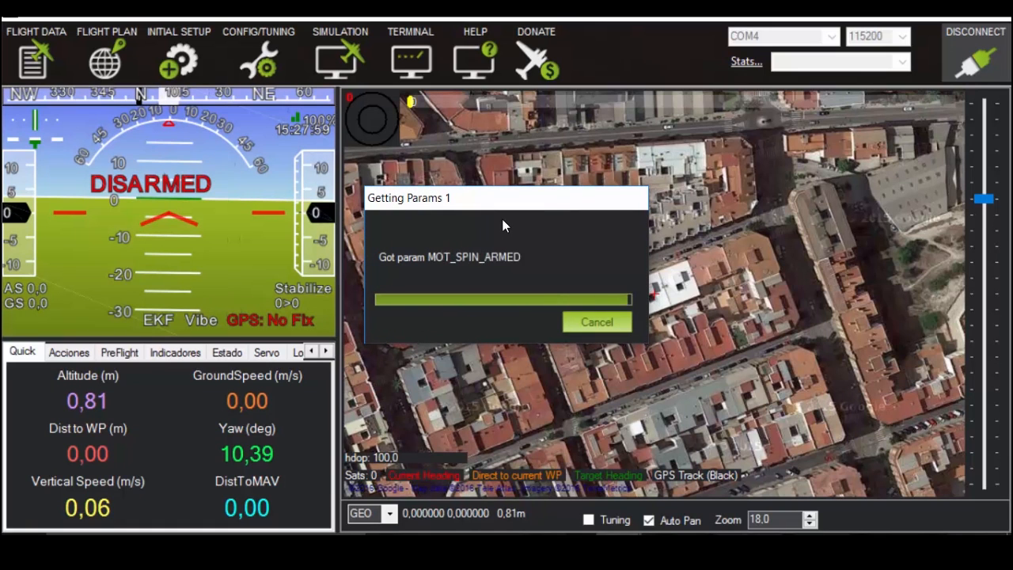
{"action": "left_click", "coordinate": [188, 58]}
{"action": "left_click", "coordinate": [108, 156]}
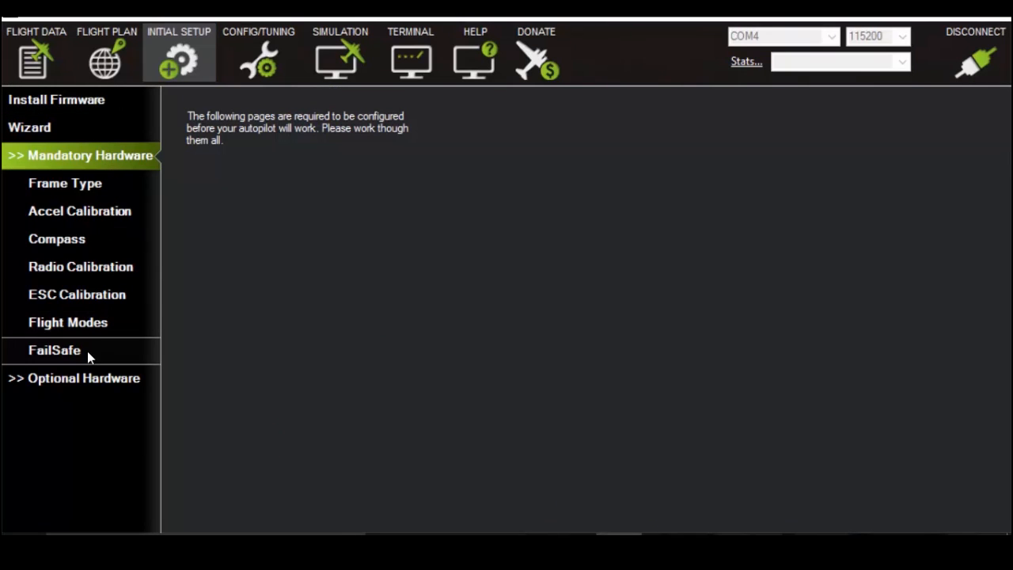
{"action": "left_click", "coordinate": [78, 327]}
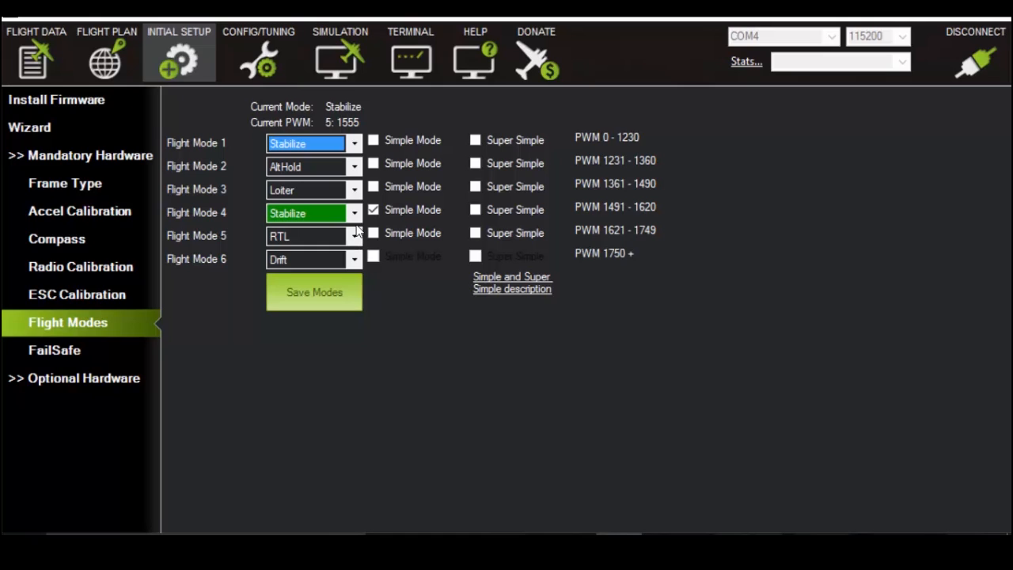
- Set Flight Mode 2 to Auto and save the flight modes
{"action": "left_click", "coordinate": [355, 167]}
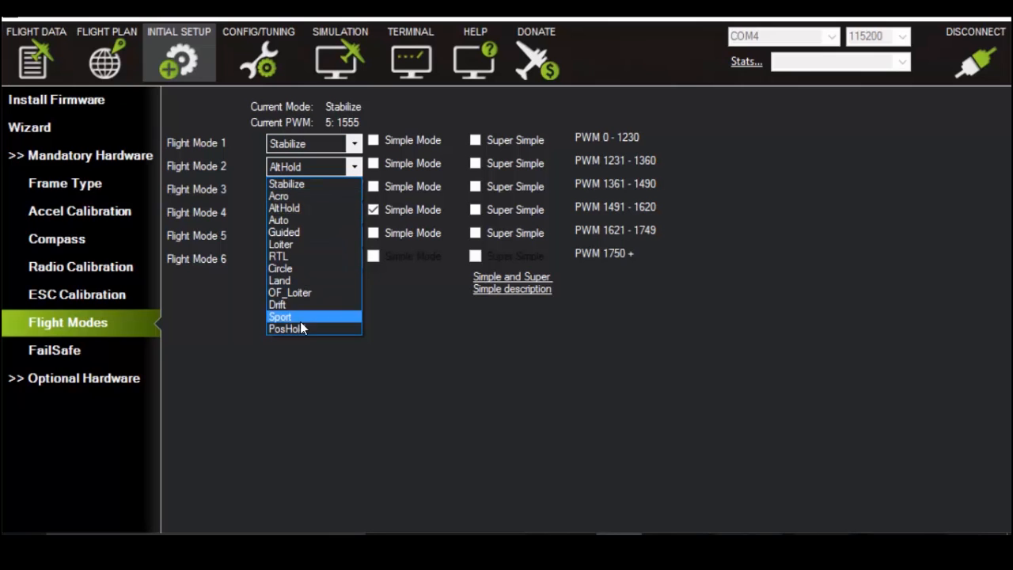
{"action": "left_click", "coordinate": [282, 220]}
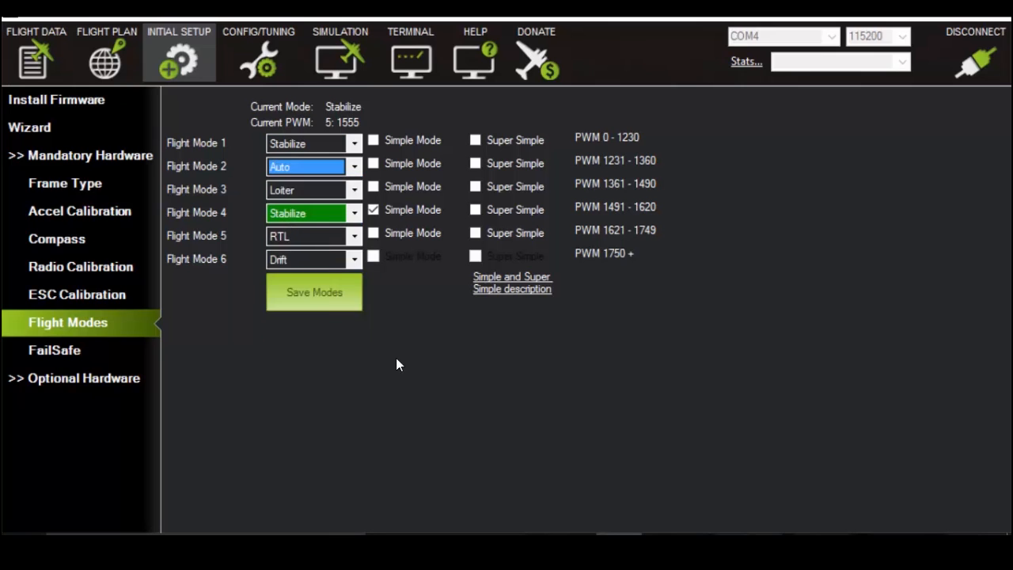
{"action": "left_click", "coordinate": [325, 294]}
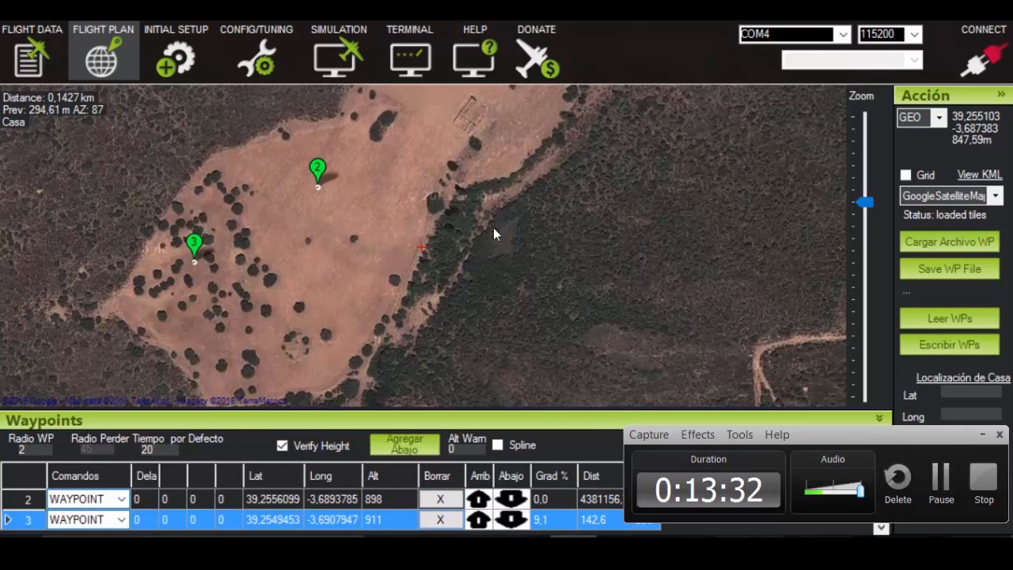
- Add waypoints 4 to 8 alternating across the clearing: eastern woods, southern end, eastern woods again, western trees, and the northern part
{"action": "left_click", "coordinate": [492, 228]}
{"action": "left_click", "coordinate": [263, 376]}
{"action": "left_click", "coordinate": [475, 273]}
{"action": "left_click", "coordinate": [180, 299]}
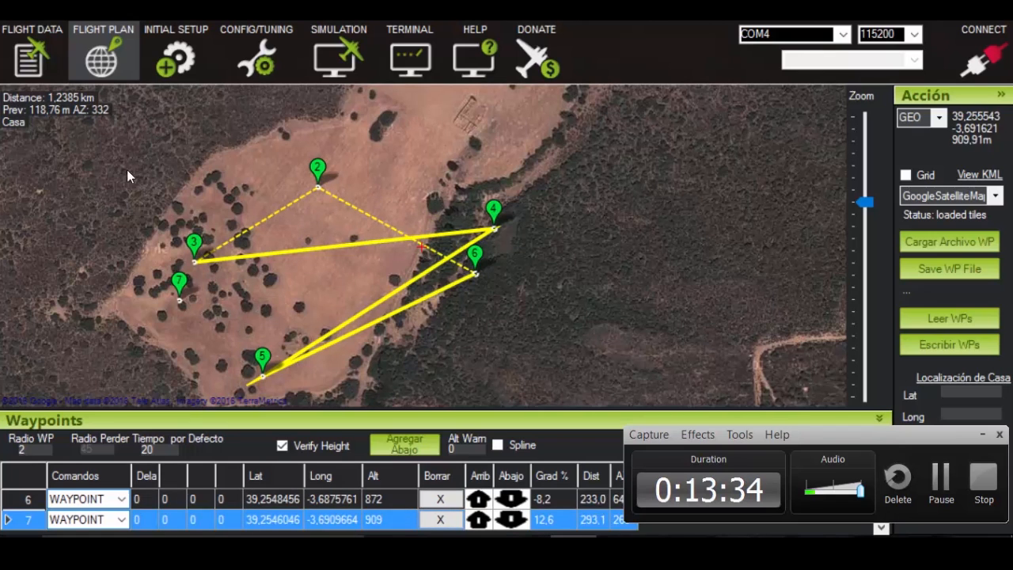
{"action": "left_click", "coordinate": [435, 139]}
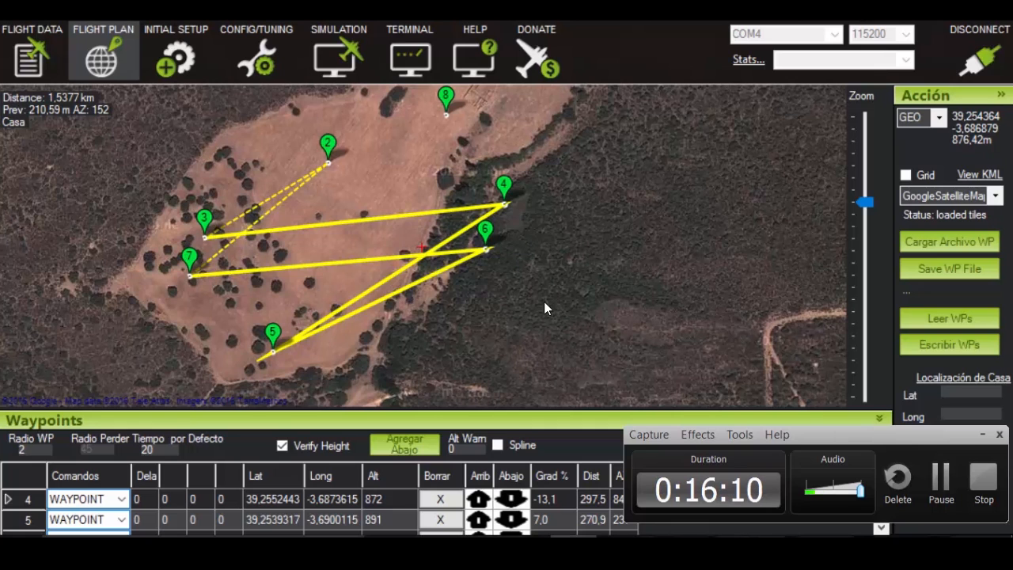
- Write the planned waypoint mission to the connected autopilot
{"action": "left_click", "coordinate": [959, 348]}
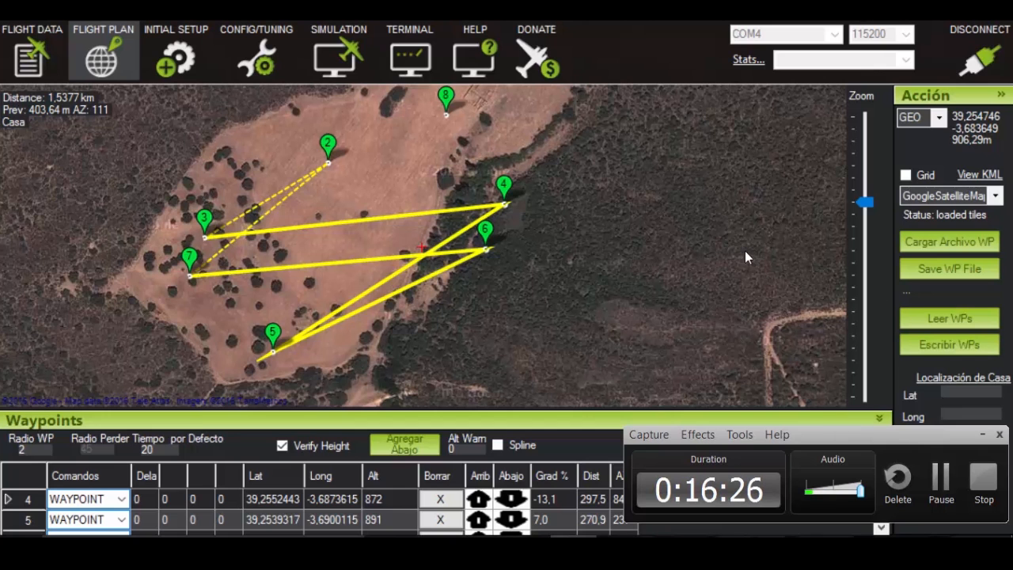
{"action": "scroll", "coordinate": [363, 269], "scroll_direction": "up", "scroll_amount": 1}
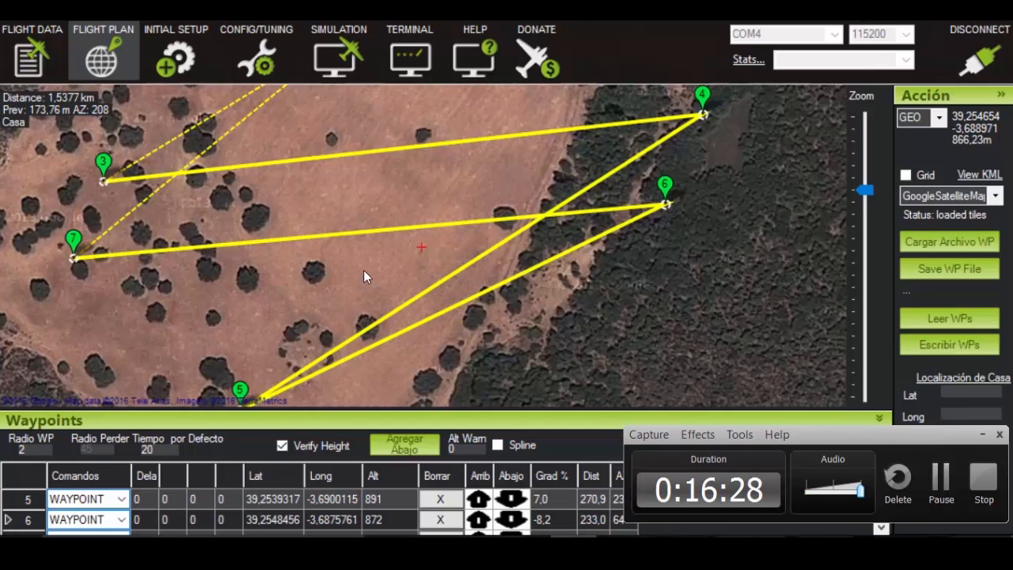
{"action": "scroll", "coordinate": [424, 246], "scroll_direction": "down", "scroll_amount": 1}
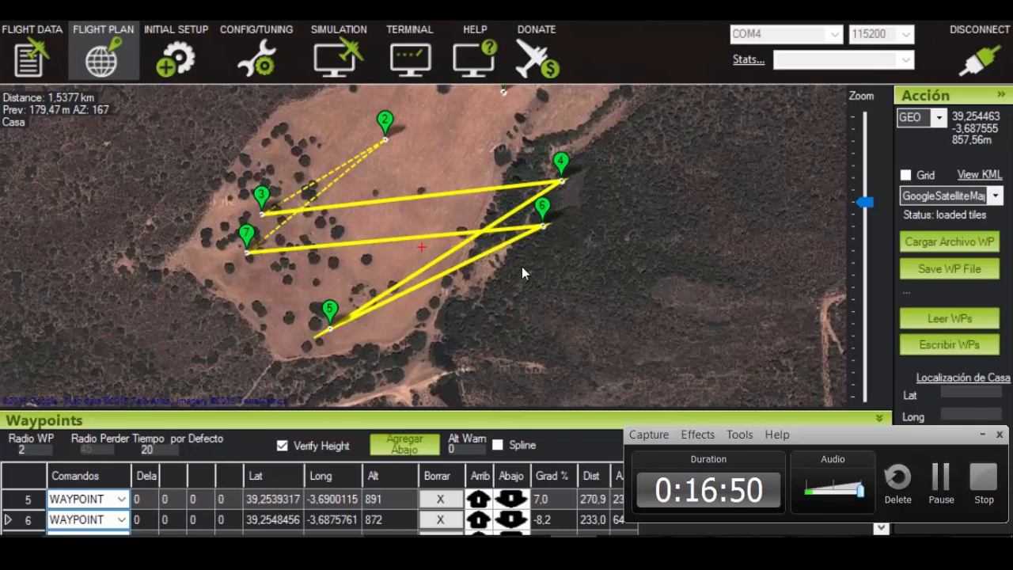
- Save the mission as an Ardupilot Mission file named wp cx20 wiscomic in the Documentos folder
{"action": "left_click", "coordinate": [938, 270]}
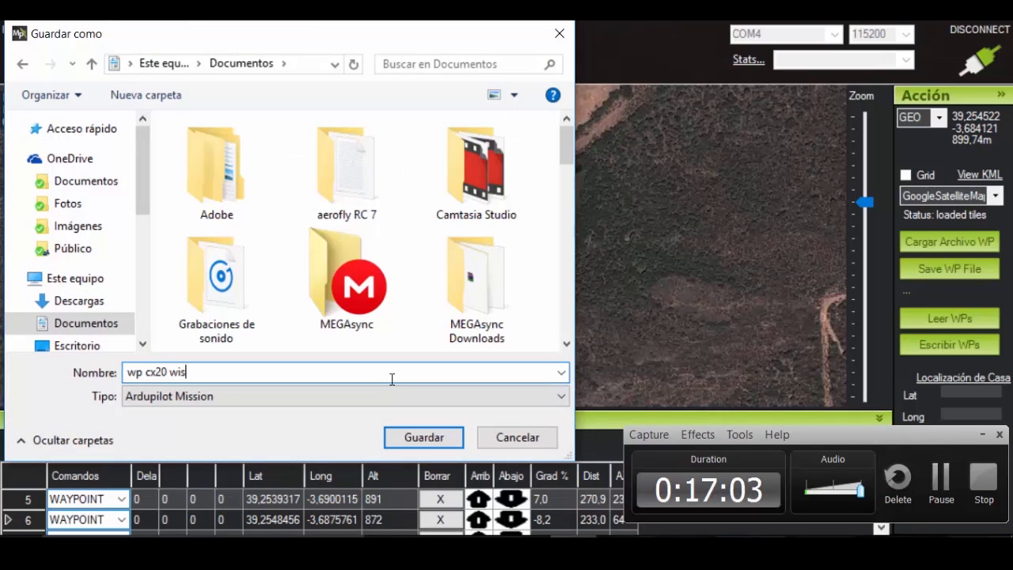
{"action": "type", "text": "comic"}
{"action": "left_click", "coordinate": [440, 435]}
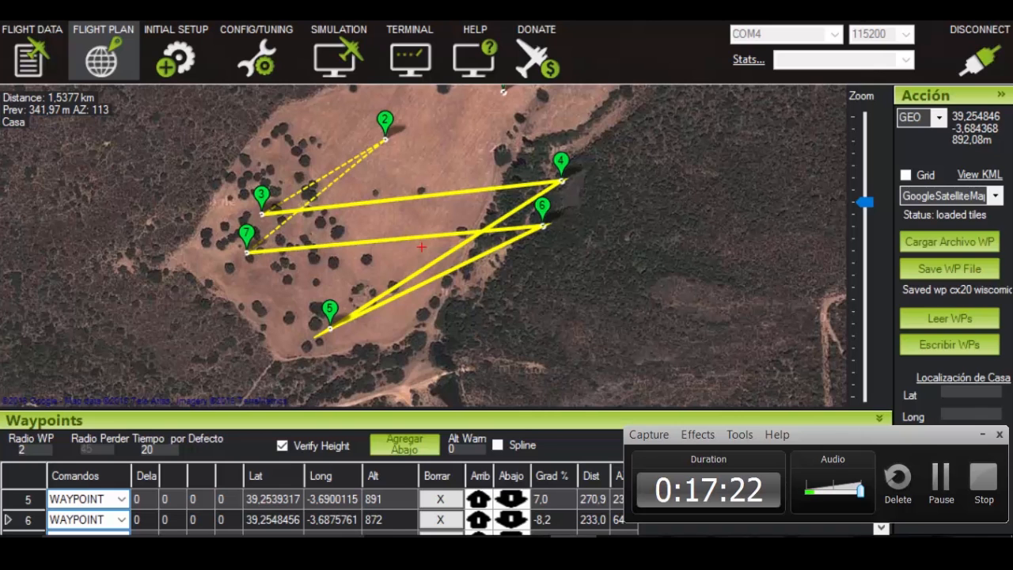
- Load the mission file wp cx20 wiscomic from the Documentos folder and disconnect from the autopilot
{"action": "left_click", "coordinate": [933, 245]}
{"action": "left_click", "coordinate": [341, 317]}
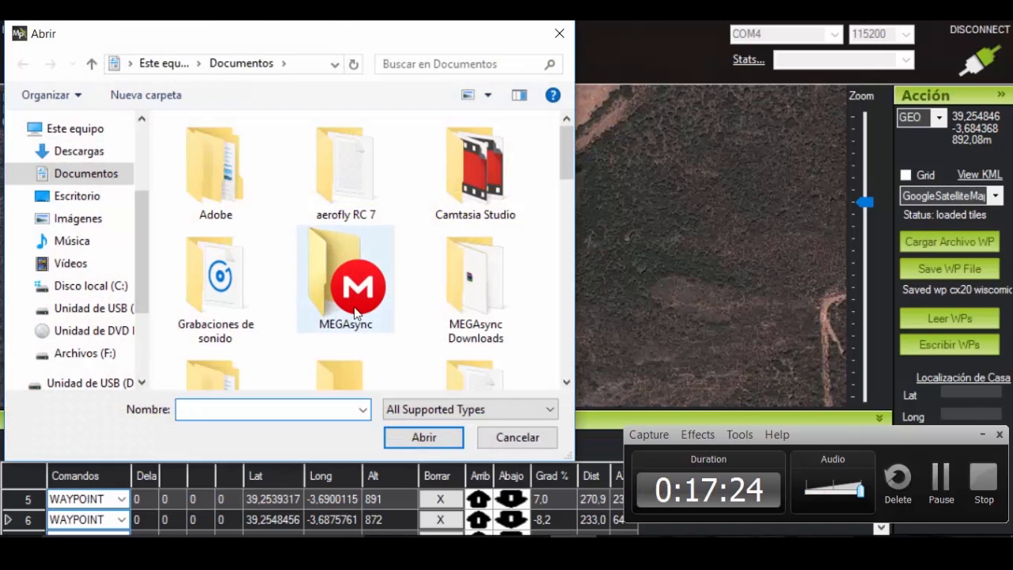
{"action": "scroll", "coordinate": [342, 317], "scroll_direction": "down", "scroll_amount": 1}
{"action": "left_click", "coordinate": [274, 411]}
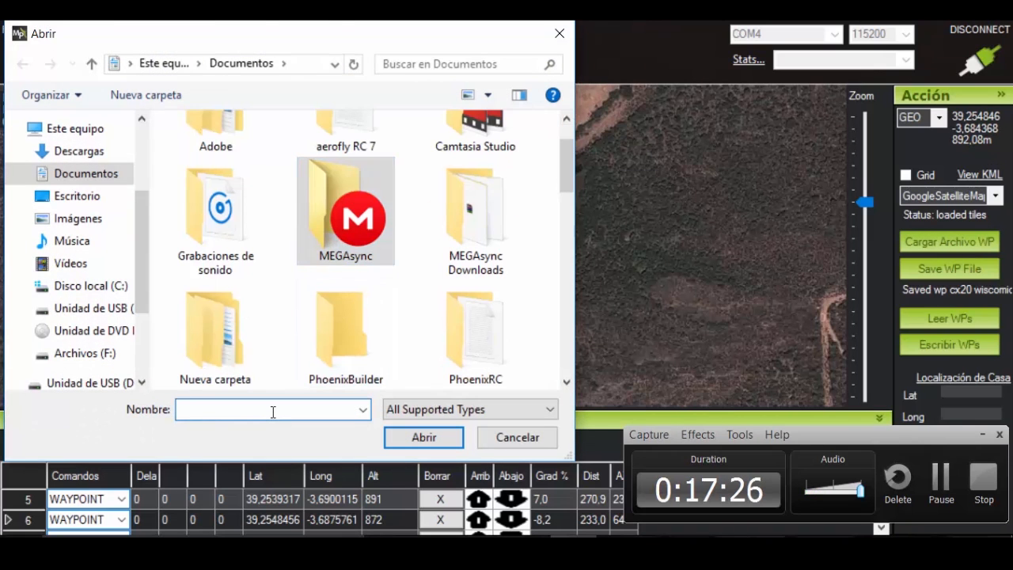
{"action": "type", "text": "w"}
{"action": "key", "text": "Down"}
{"action": "key", "text": "Down"}
{"action": "key", "text": "Return"}
{"action": "key", "text": "Return"}
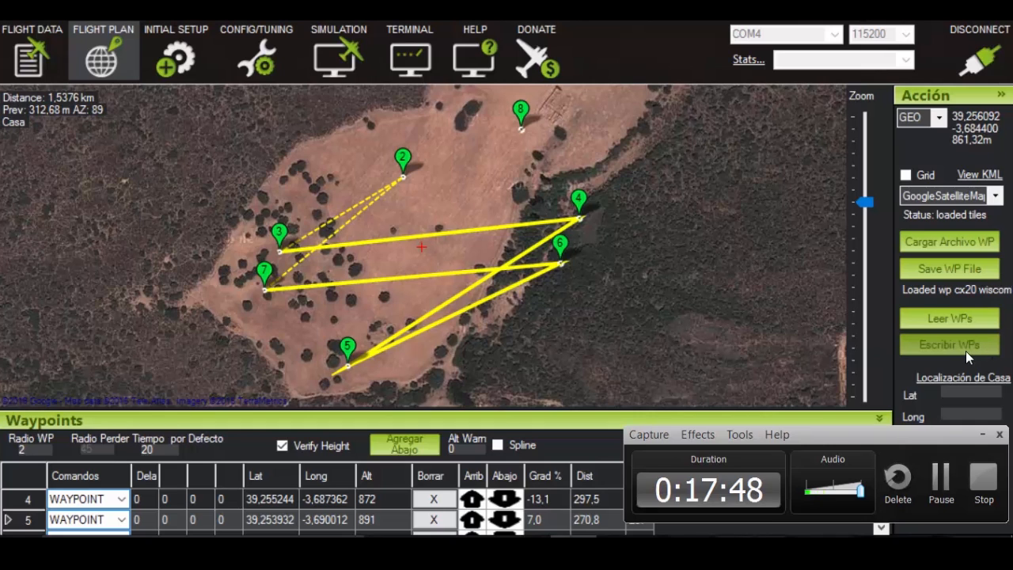
{"action": "left_click", "coordinate": [963, 63]}
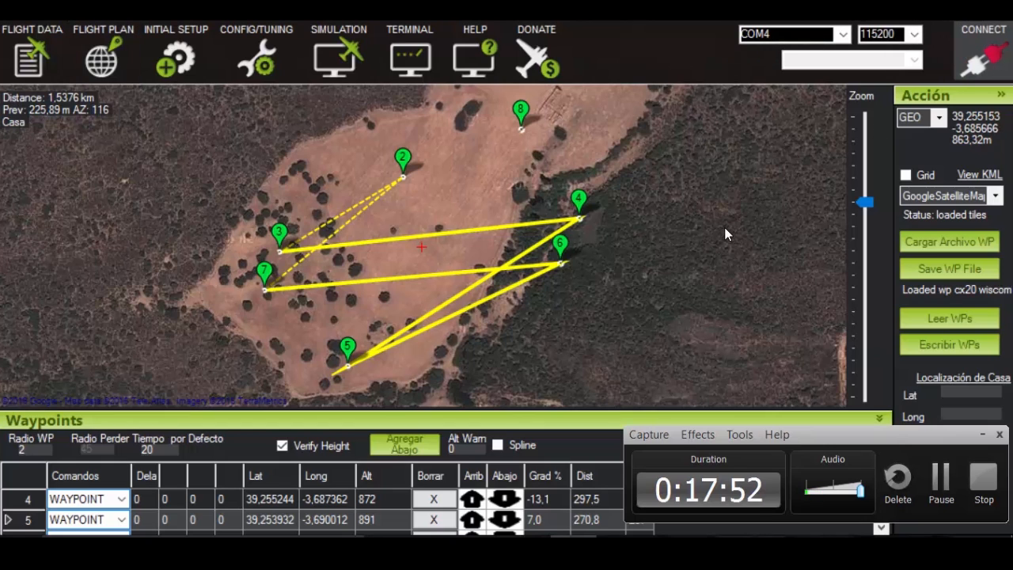